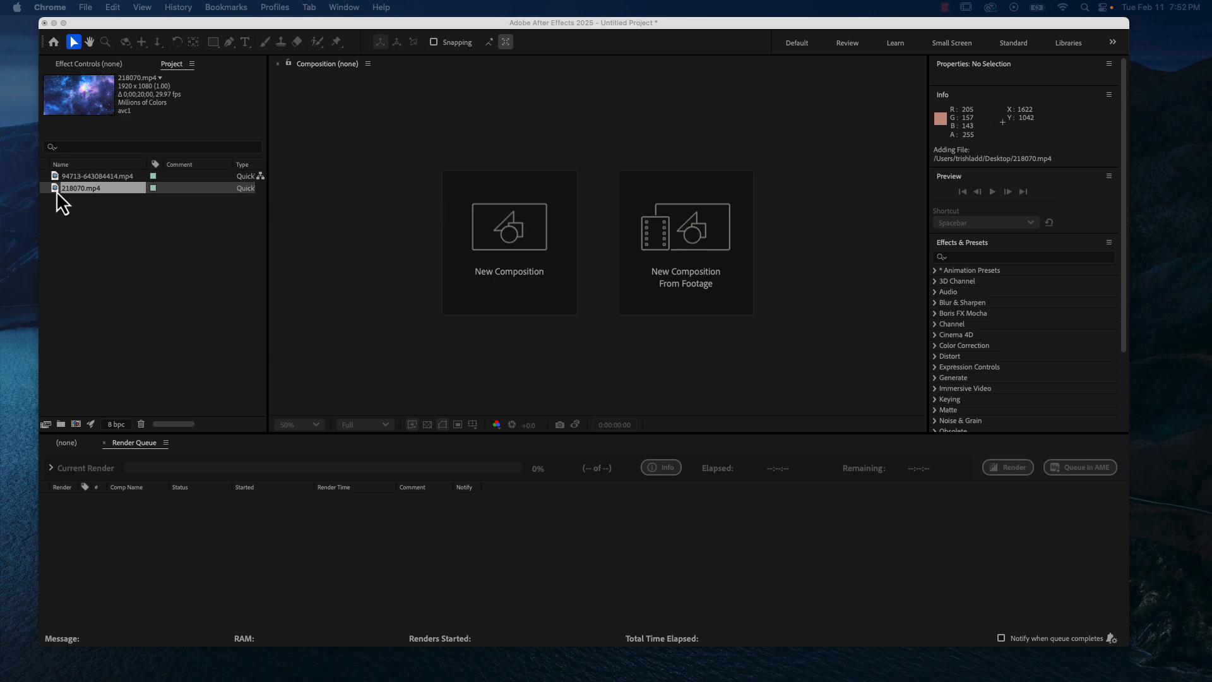
# Create a new composition from the green-screen archway clip 94713-643084414.mp4.
pyautogui.click(55, 190)
pyautogui.click(63, 180)
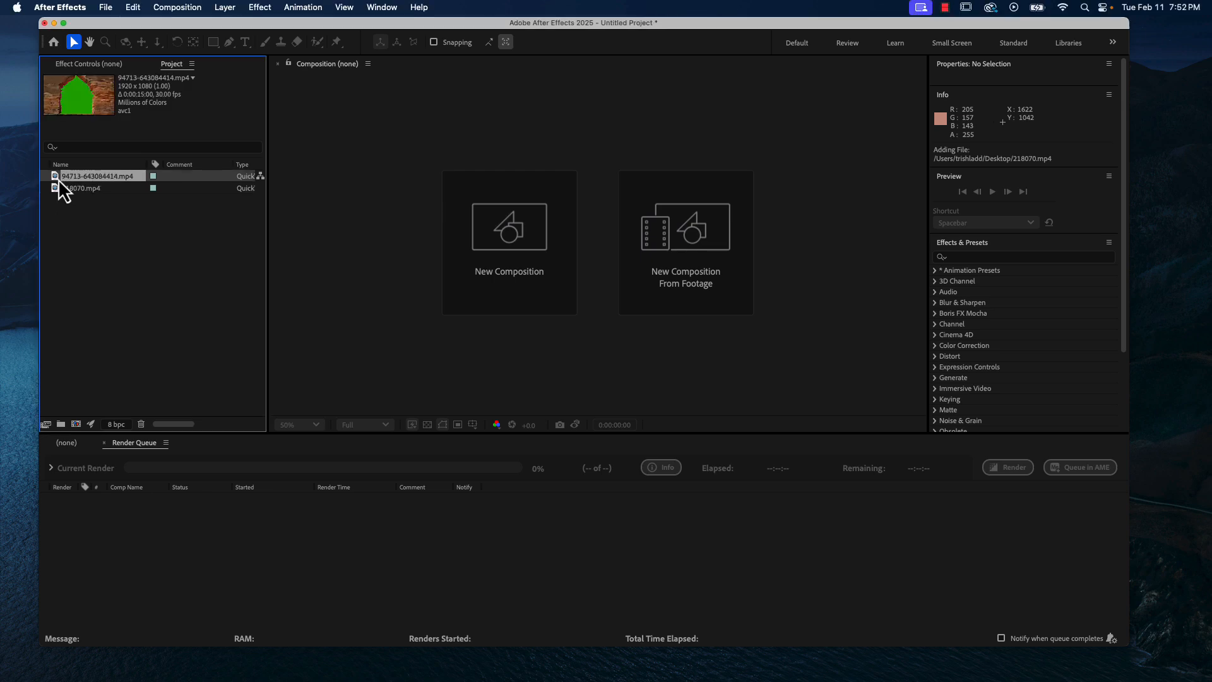
pyautogui.rightClick(66, 177)
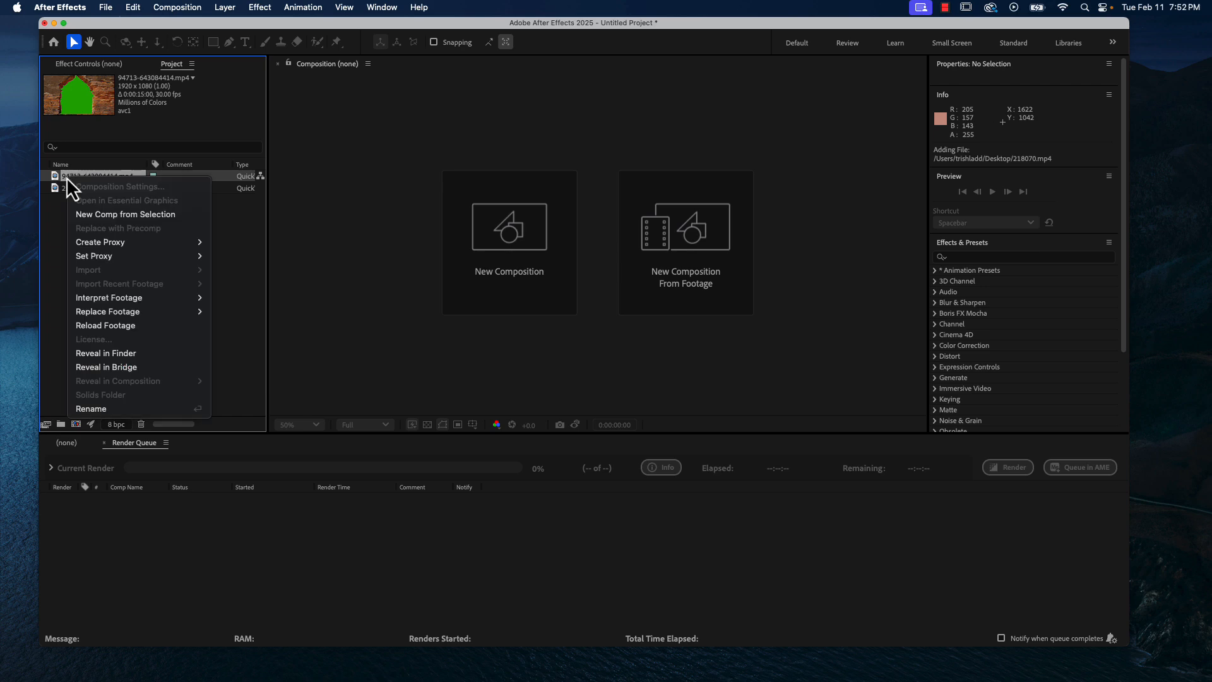
pyautogui.click(120, 217)
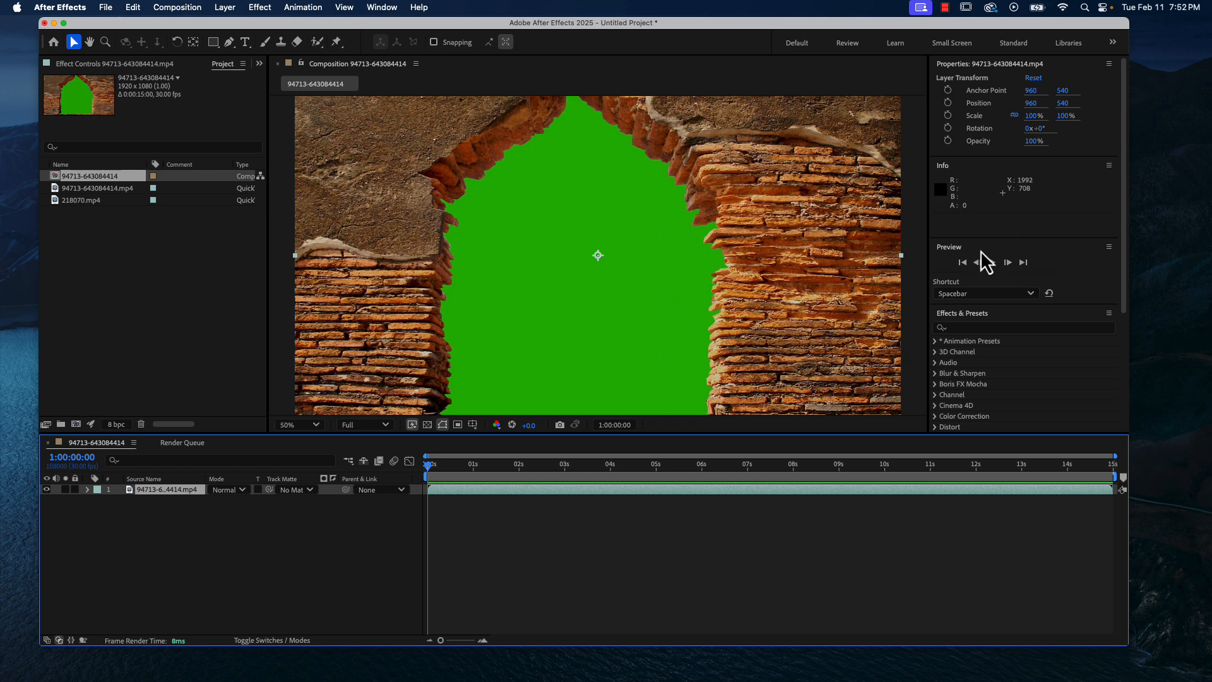
# Apply the Keylight (1.2) keying effect to the 94713-643084414.mp4 layer.
pyautogui.click(975, 329)
pyautogui.scroll(-2, 964, 381)
pyautogui.scroll(-5, 963, 381)
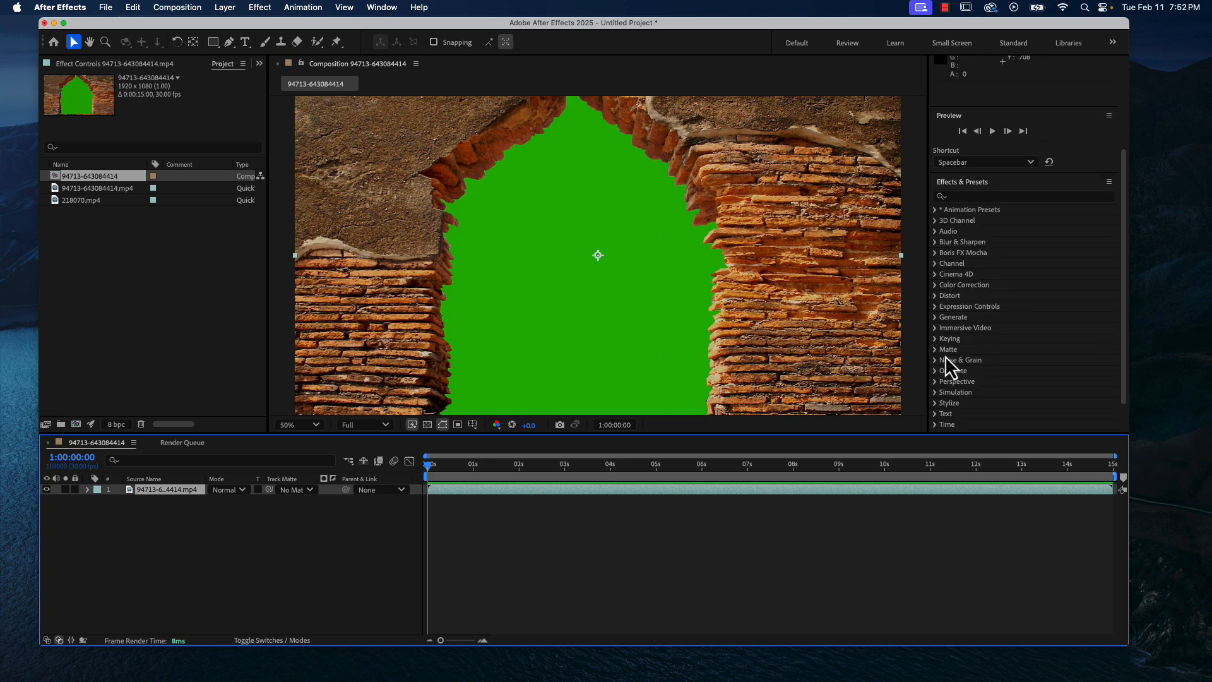
pyautogui.click(937, 341)
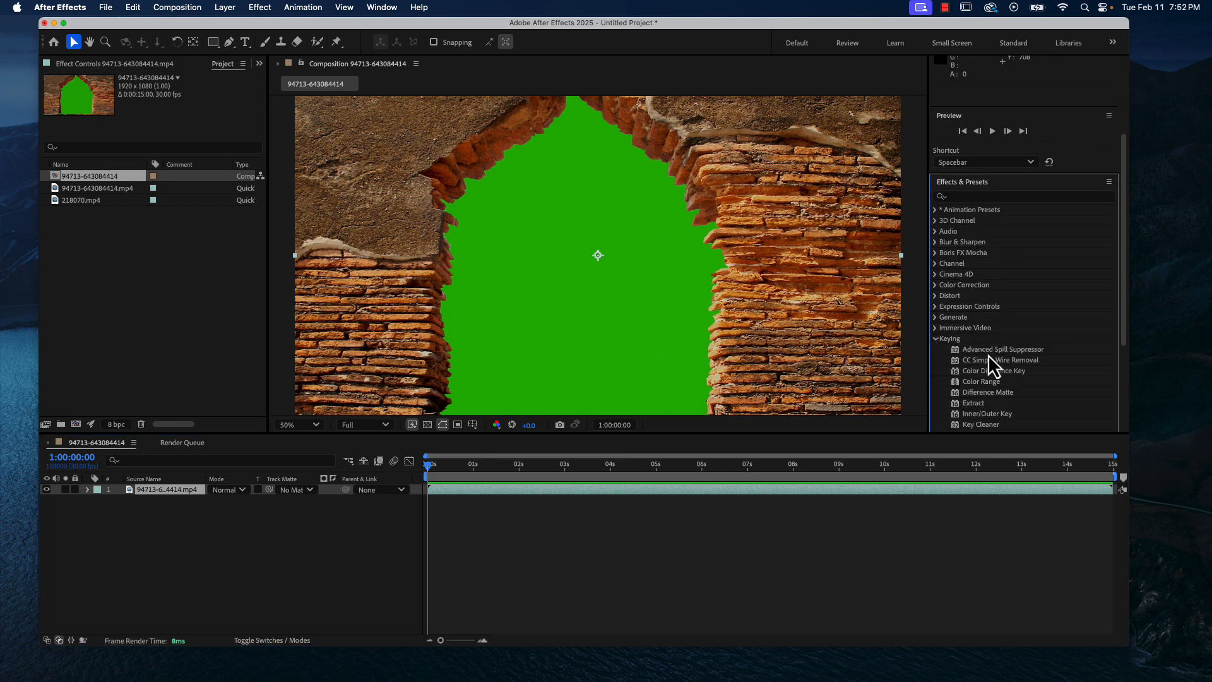
pyautogui.scroll(-6, 988, 355)
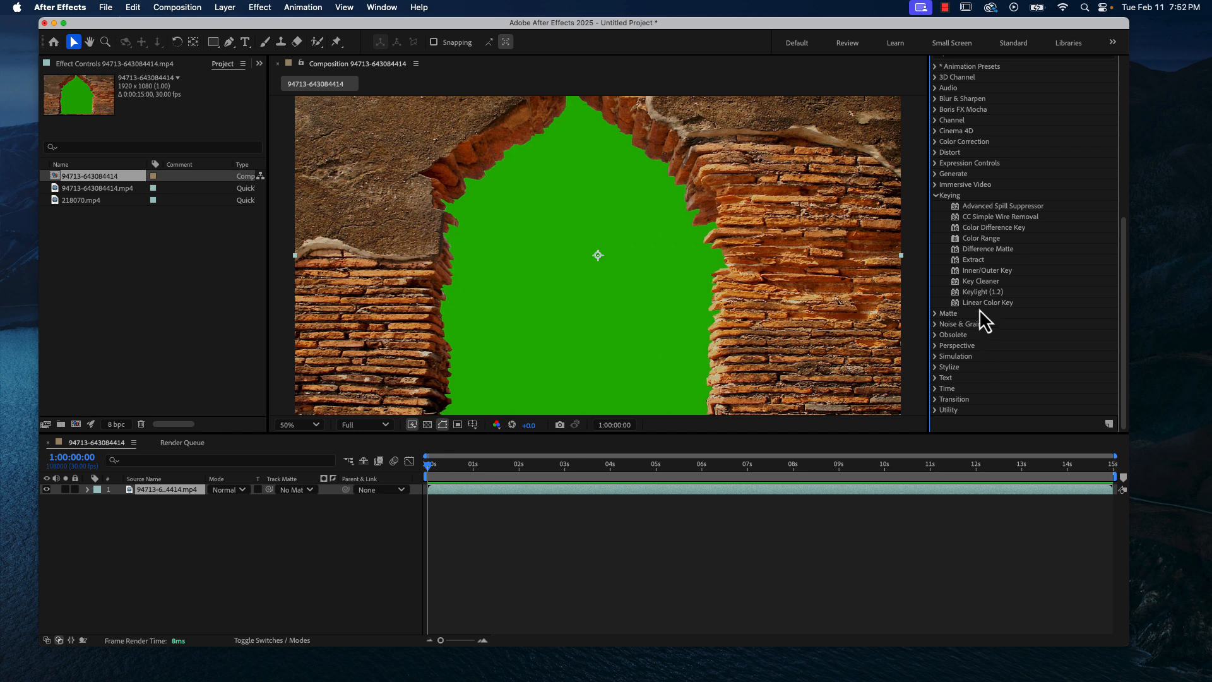
pyautogui.click(969, 295)
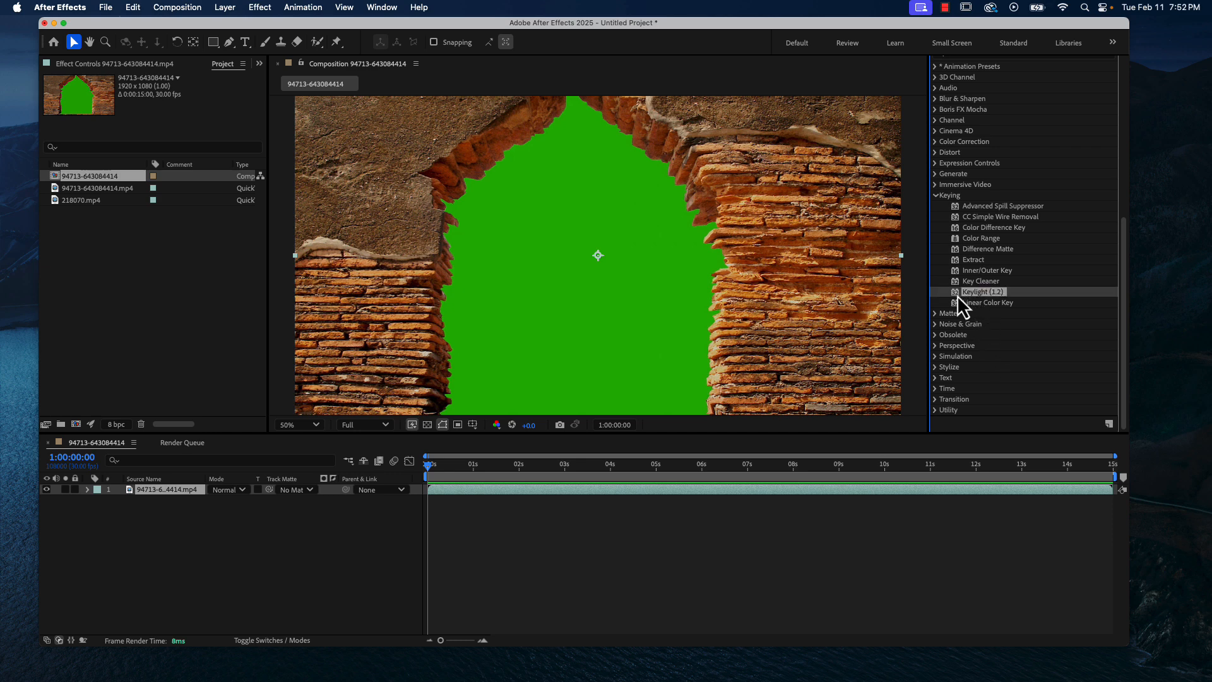
pyautogui.moveTo(957, 296); pyautogui.dragTo(298, 549)
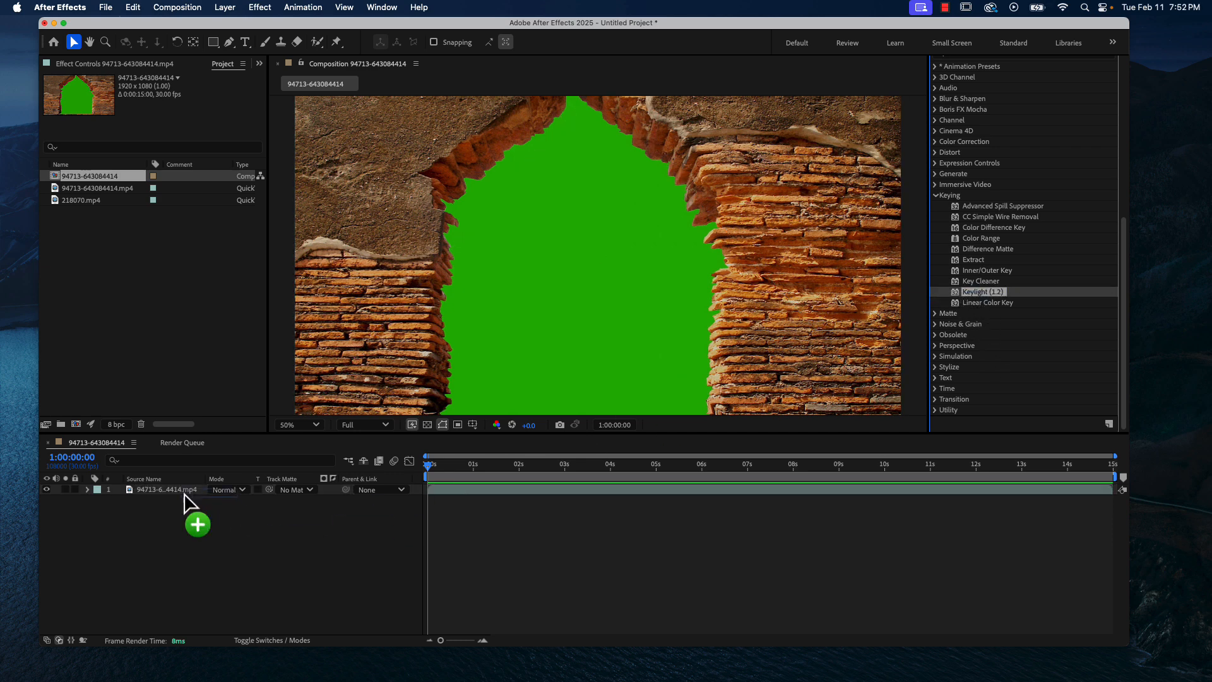
pyautogui.moveTo(184, 495); pyautogui.dragTo(179, 490)
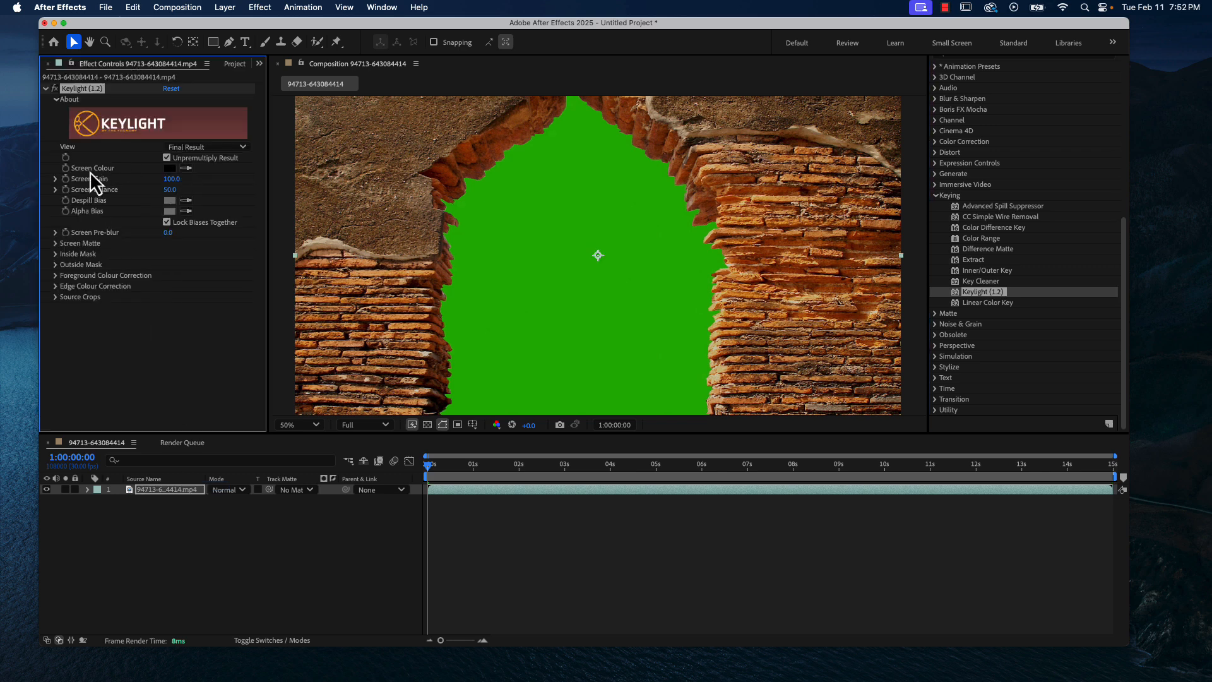
# Sample the green inside the archway as Keylight's Screen Colour and switch its View to Screen Matte.
pyautogui.click(185, 168)
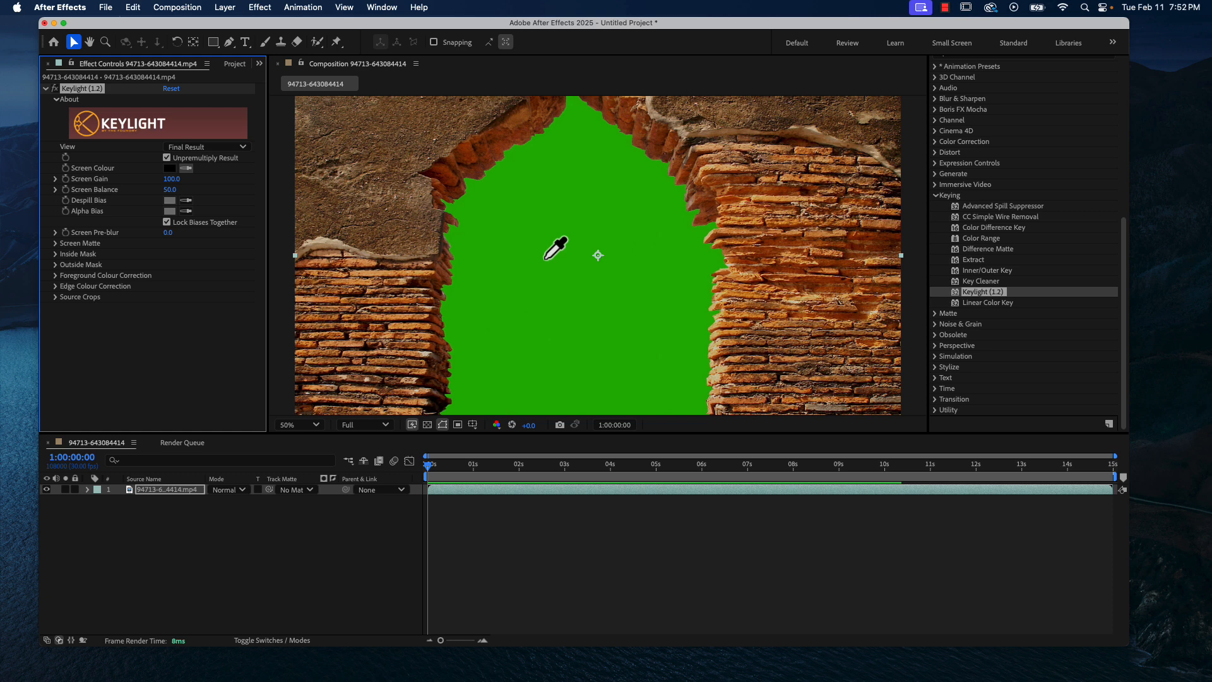
pyautogui.click(545, 258)
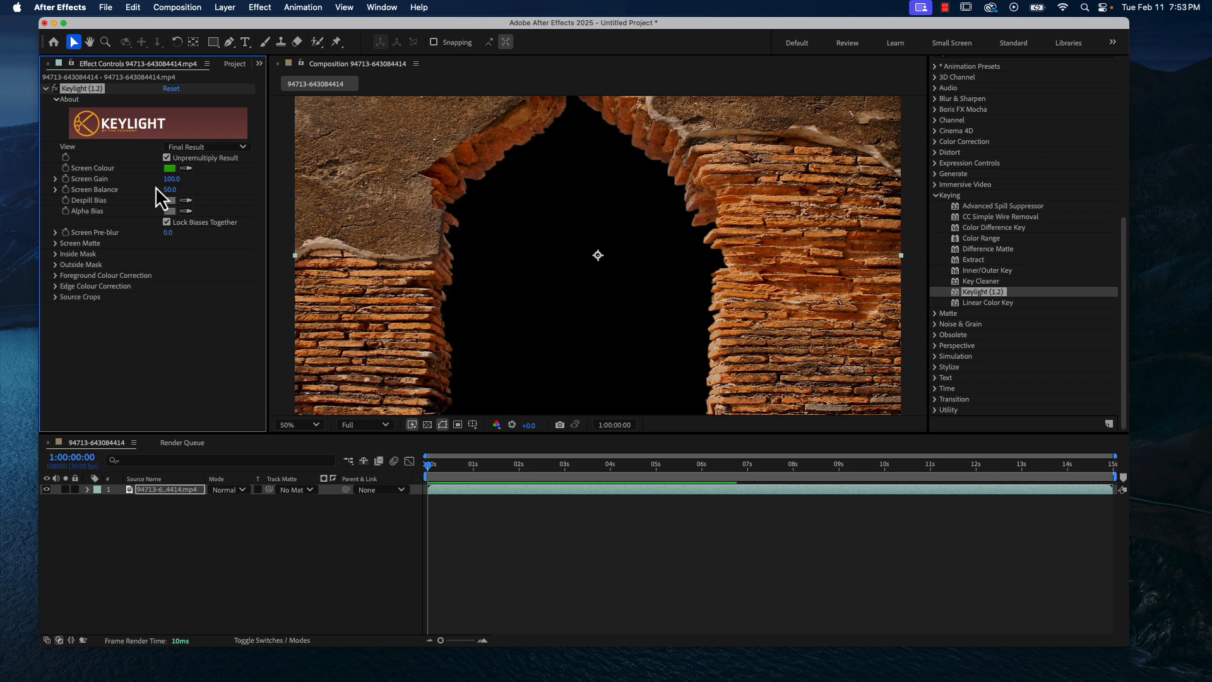
pyautogui.click(237, 151)
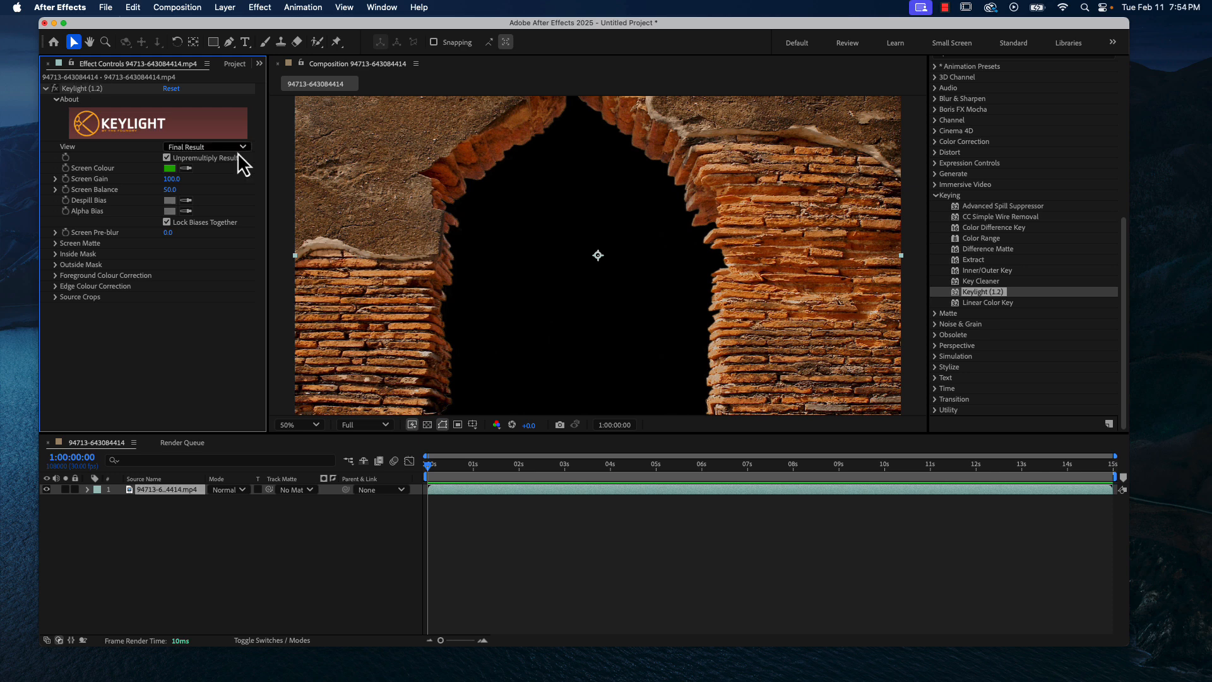
pyautogui.click(240, 150)
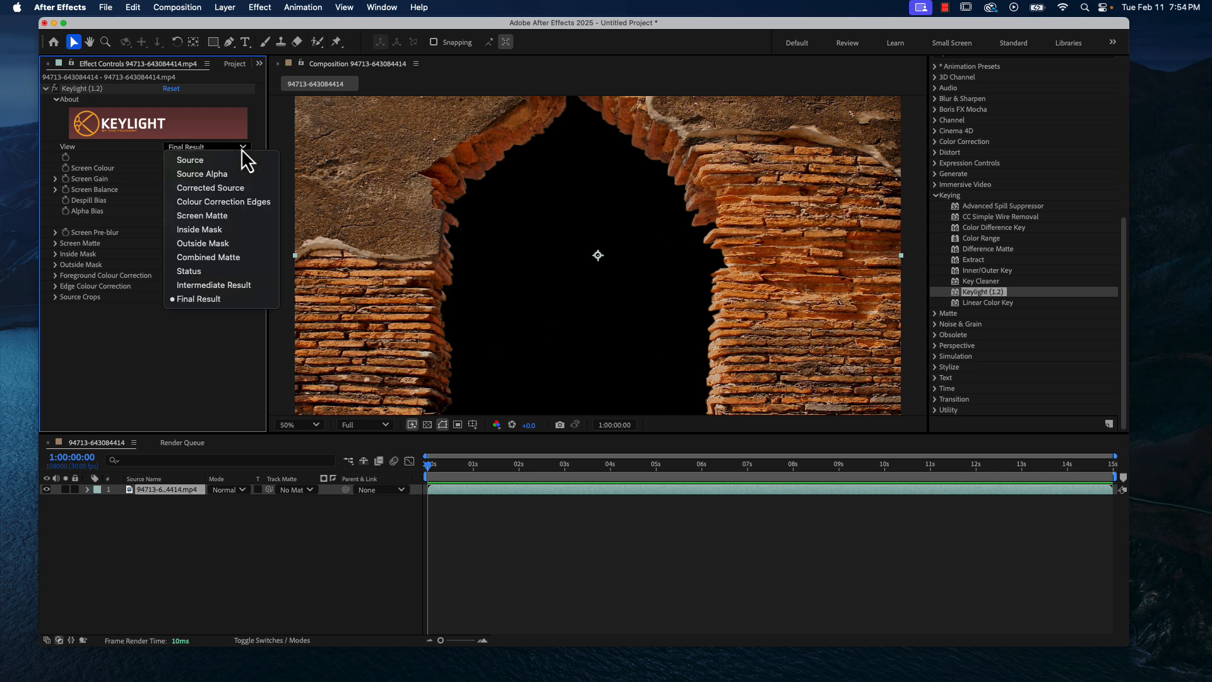
pyautogui.click(212, 221)
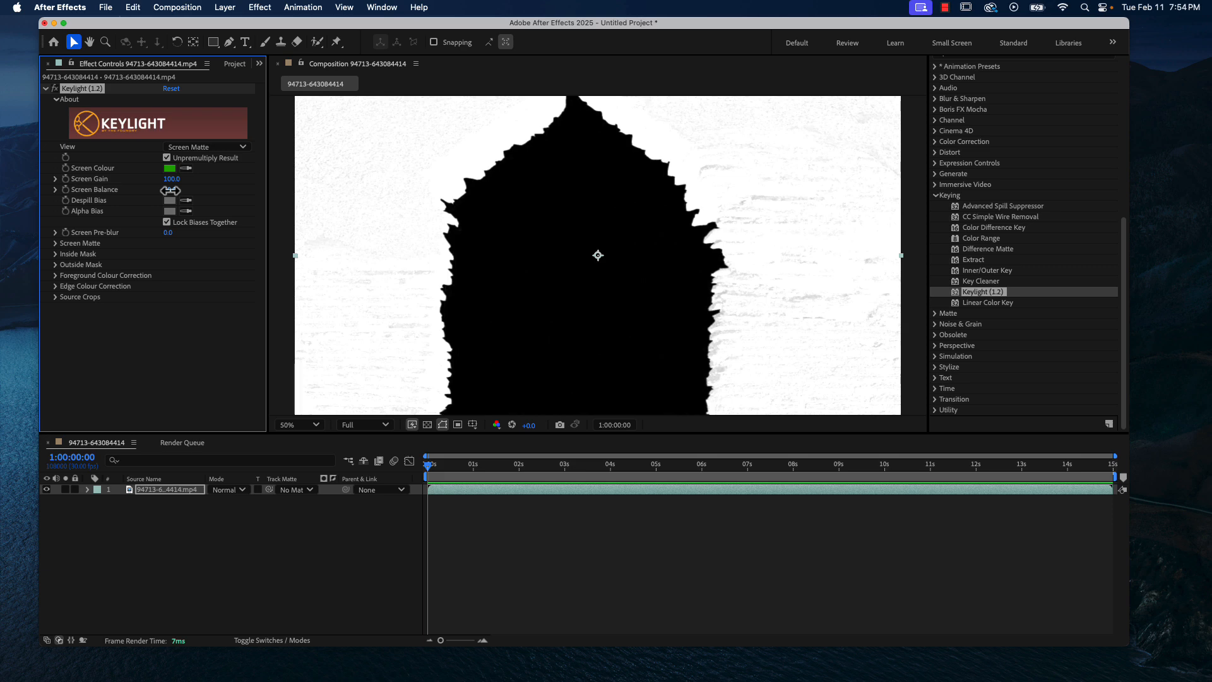
# Set Keylight's Screen Balance to 65 and return its View to Final Result.
pyautogui.moveTo(171, 190); pyautogui.dragTo(183, 194)
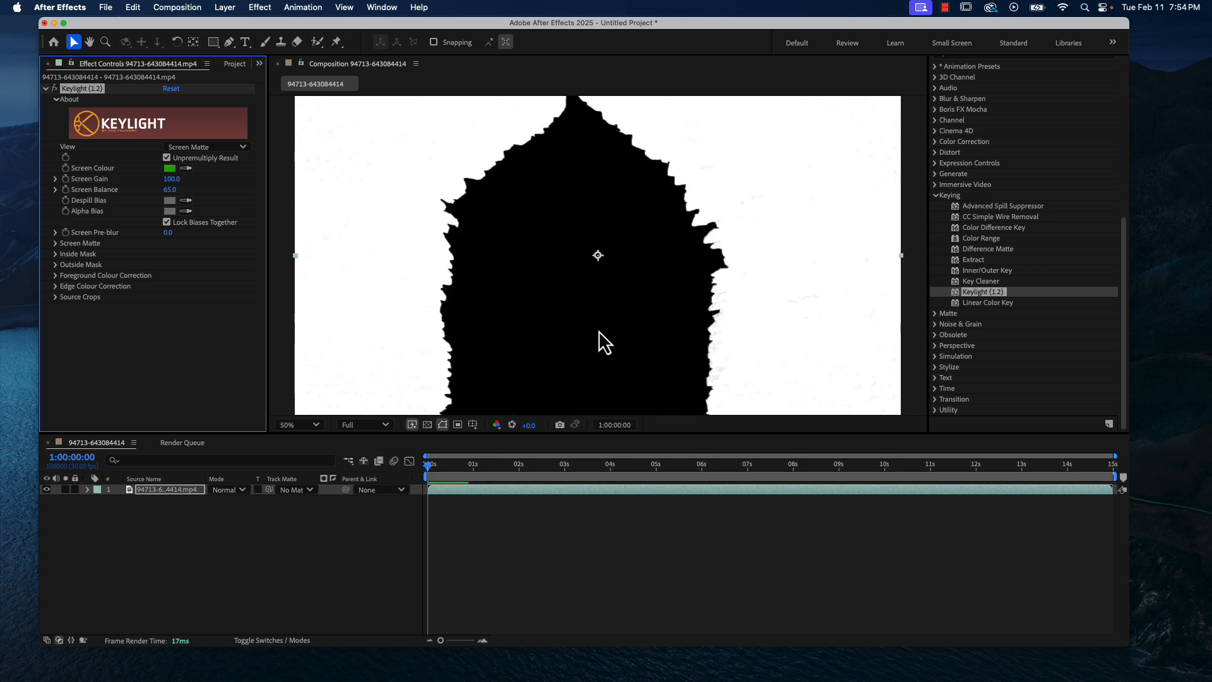
pyautogui.click(203, 146)
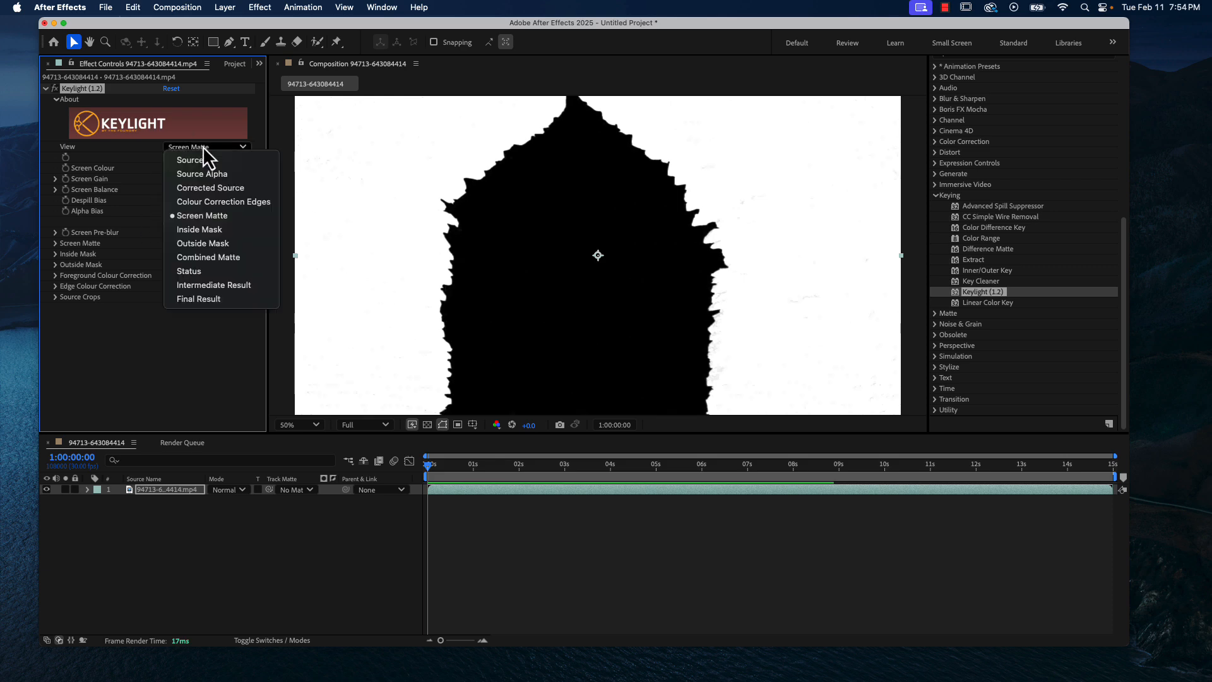
pyautogui.click(205, 298)
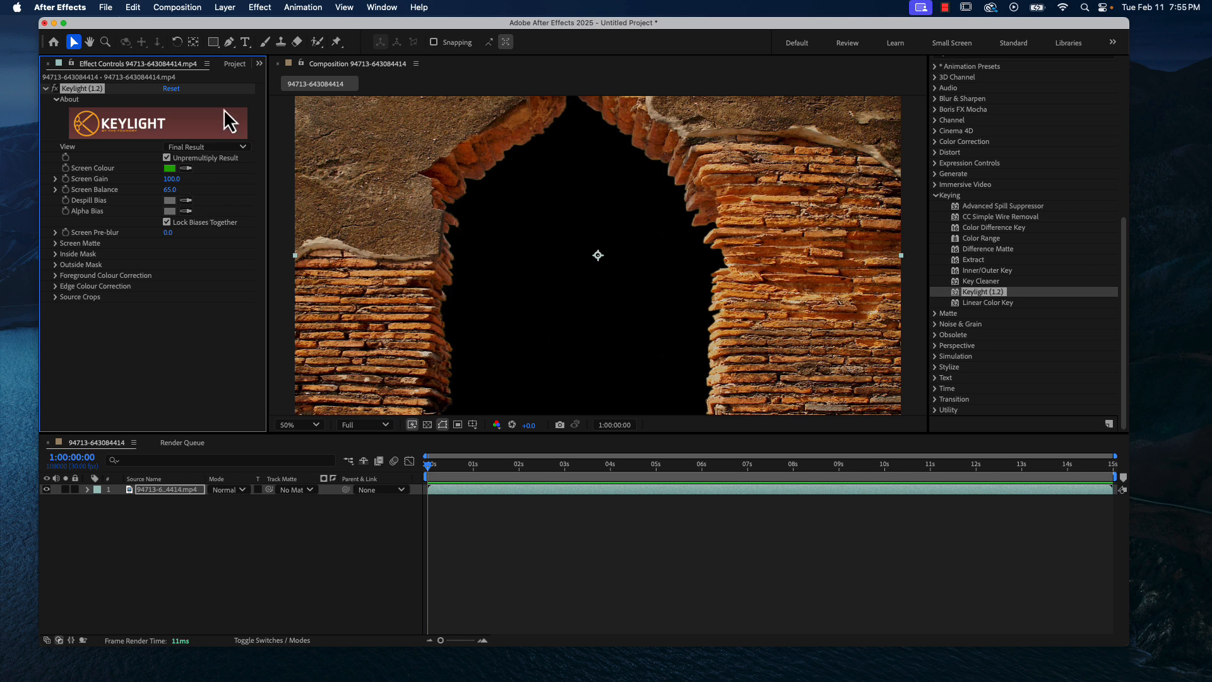
# Add the 218070.mp4 space footage to the composition beneath the keyed archway layer, starting at the beginning of the timeline.
pyautogui.click(238, 69)
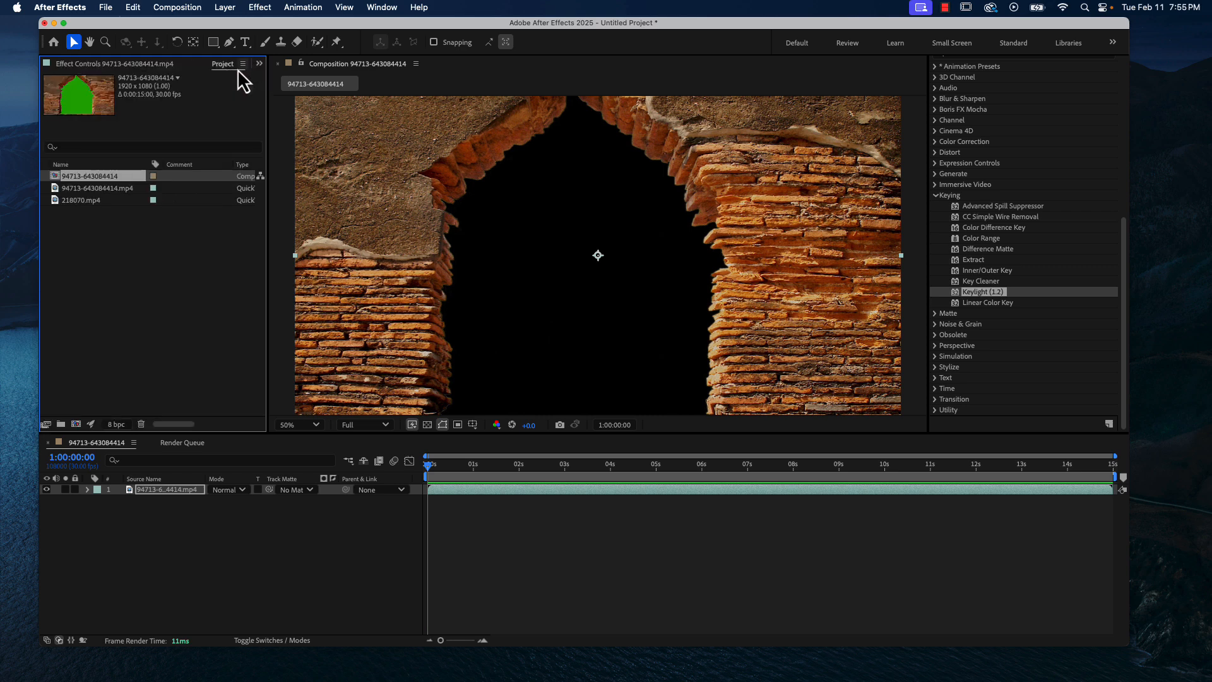
pyautogui.click(69, 201)
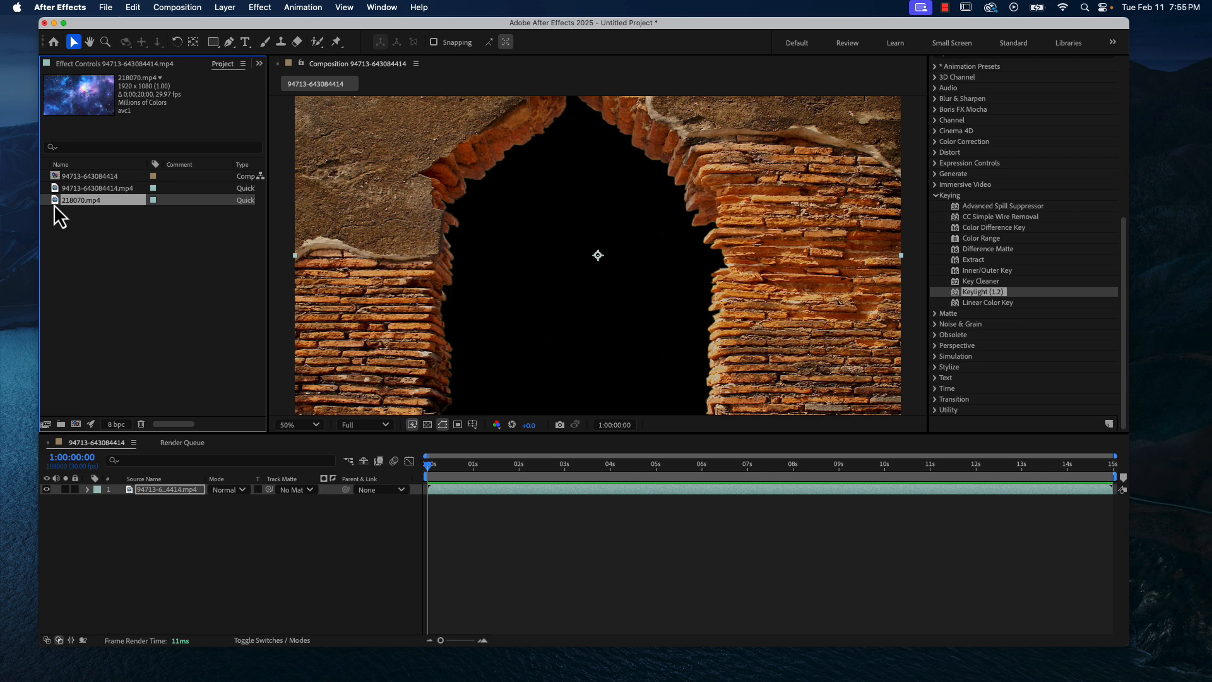
pyautogui.moveTo(55, 202); pyautogui.dragTo(73, 527)
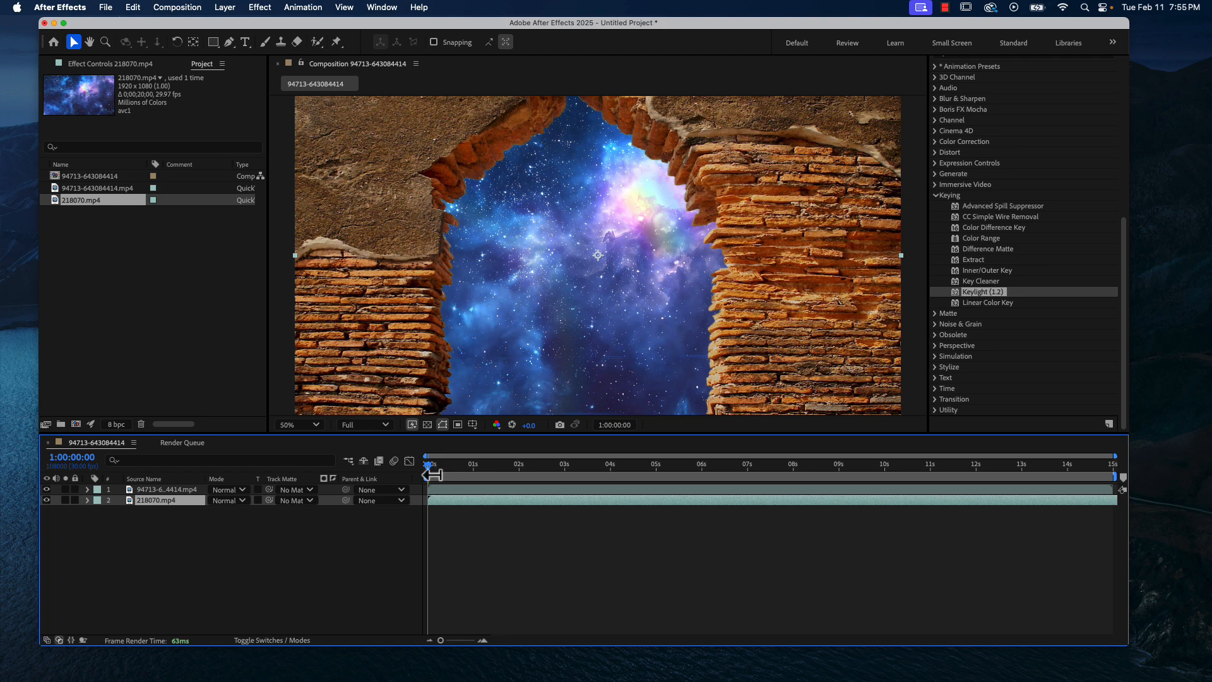
pyautogui.moveTo(427, 470); pyautogui.dragTo(415, 517)
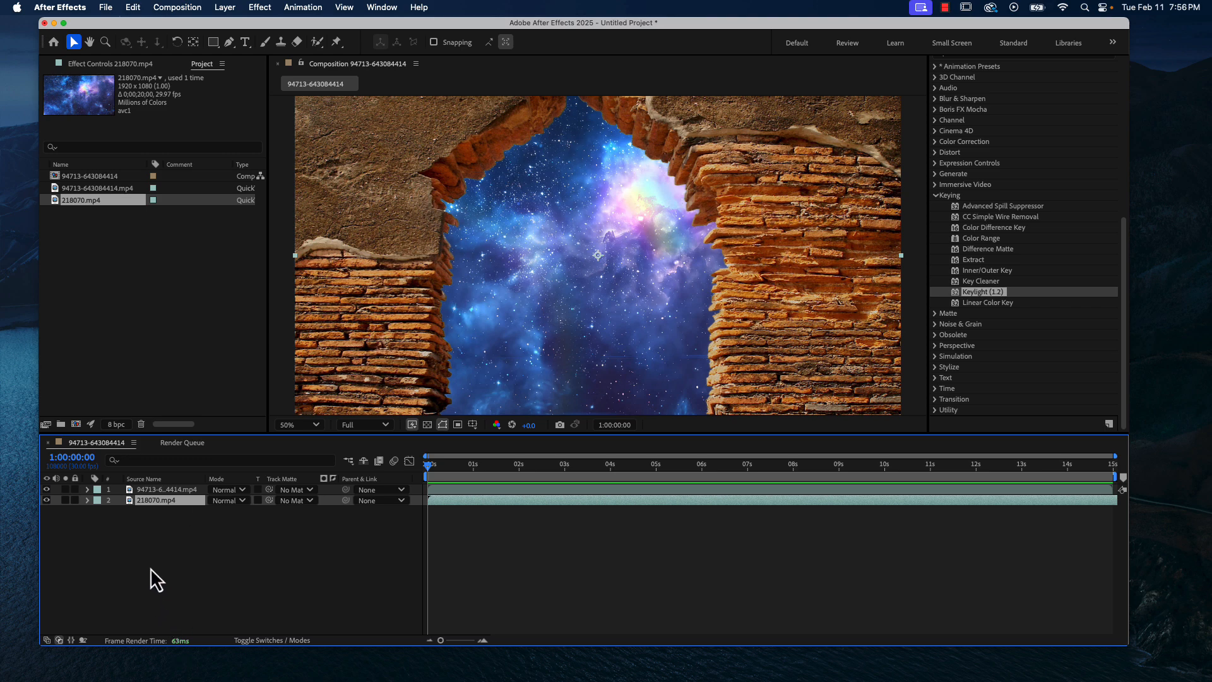
# Find the Lumetri Color effect by searching "lum" and apply it to the keyed archway layer.
pyautogui.click(88, 490)
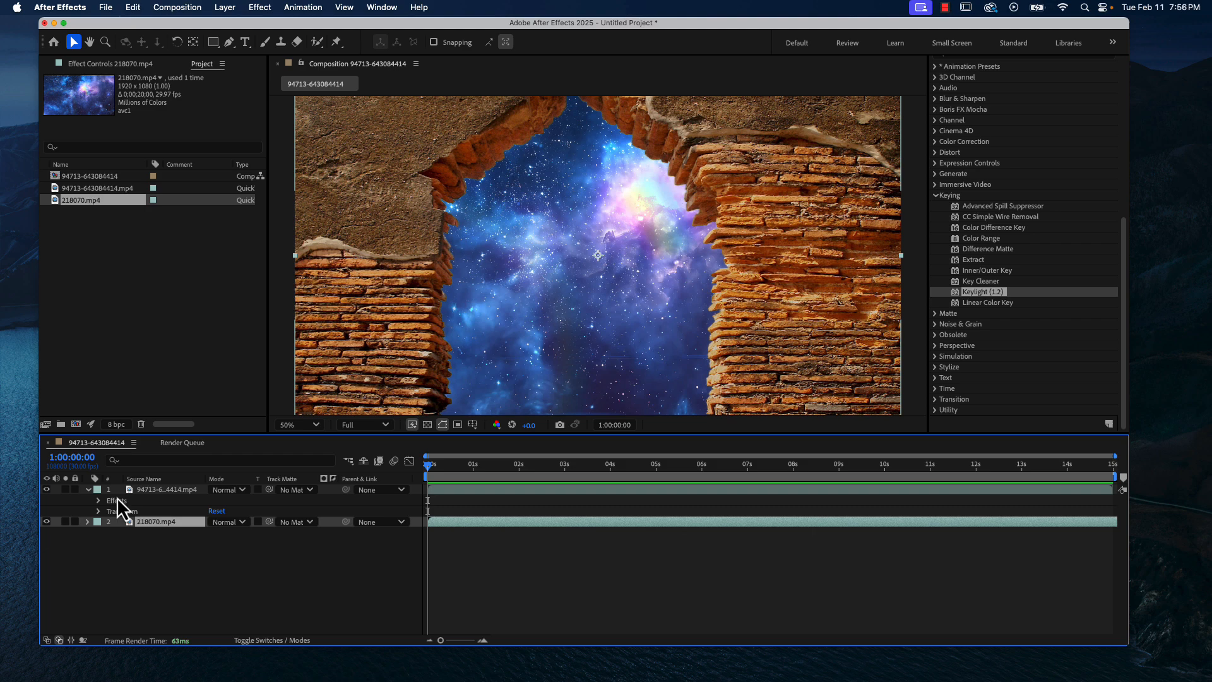
pyautogui.click(155, 490)
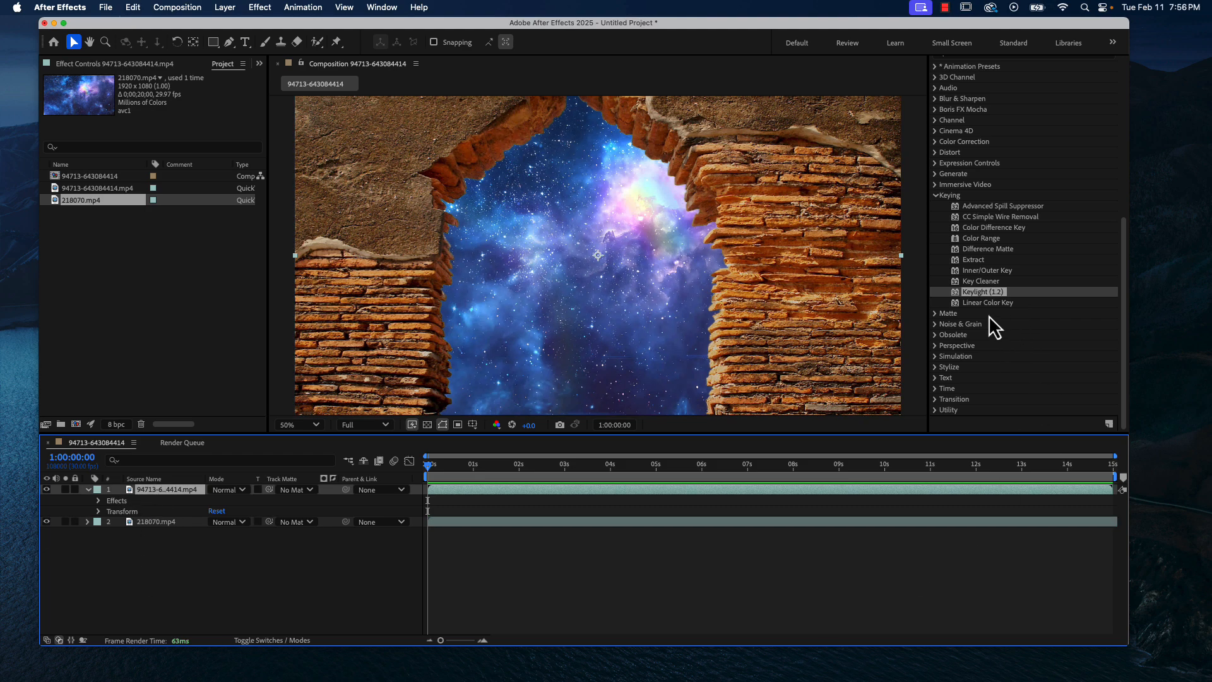
pyautogui.scroll(6, 988, 328)
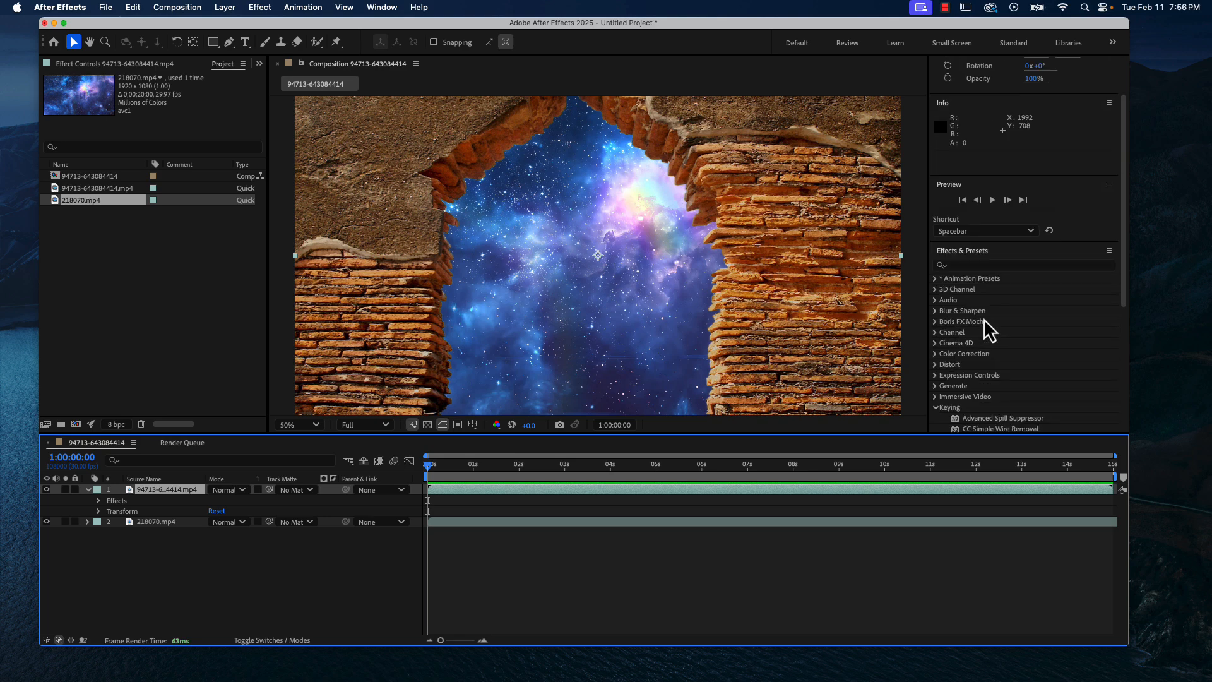
pyautogui.click(973, 267)
pyautogui.click(972, 268)
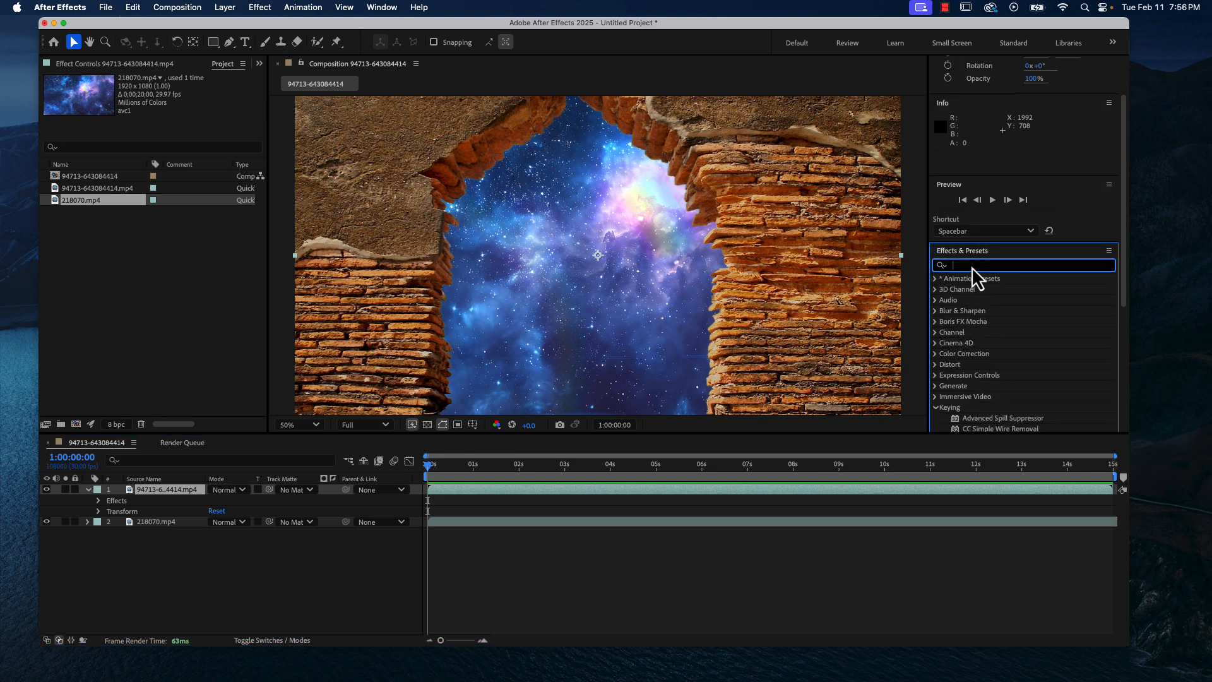
pyautogui.write('lum')
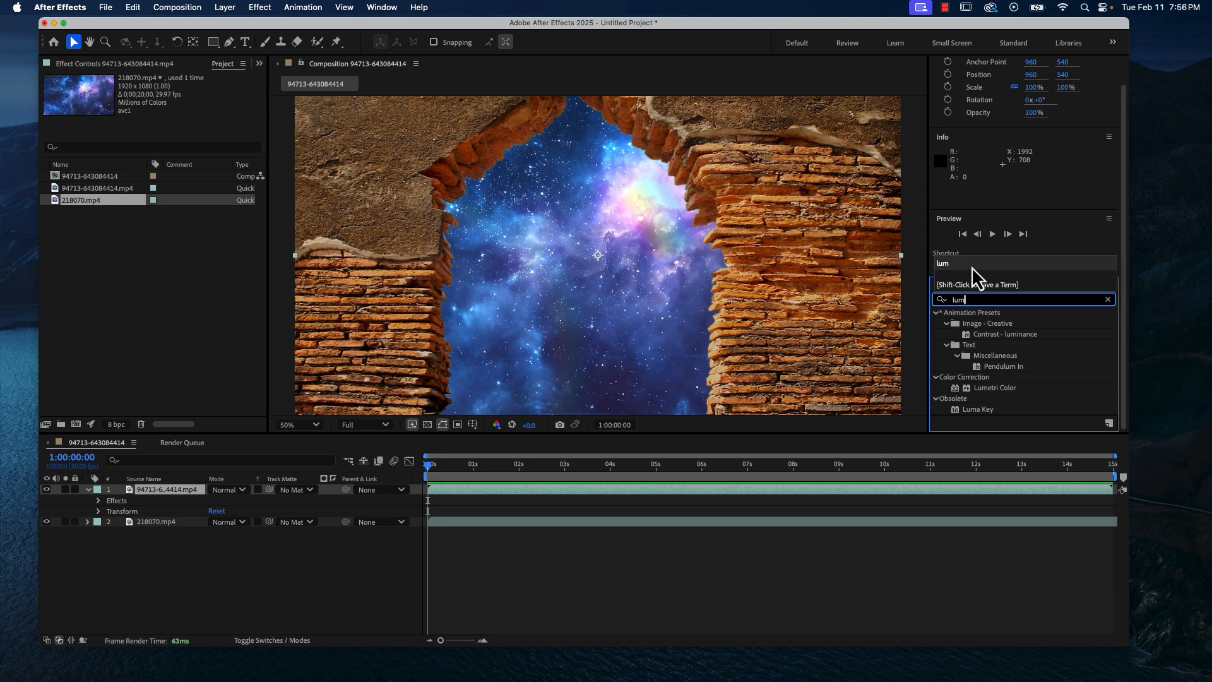
pyautogui.click(974, 390)
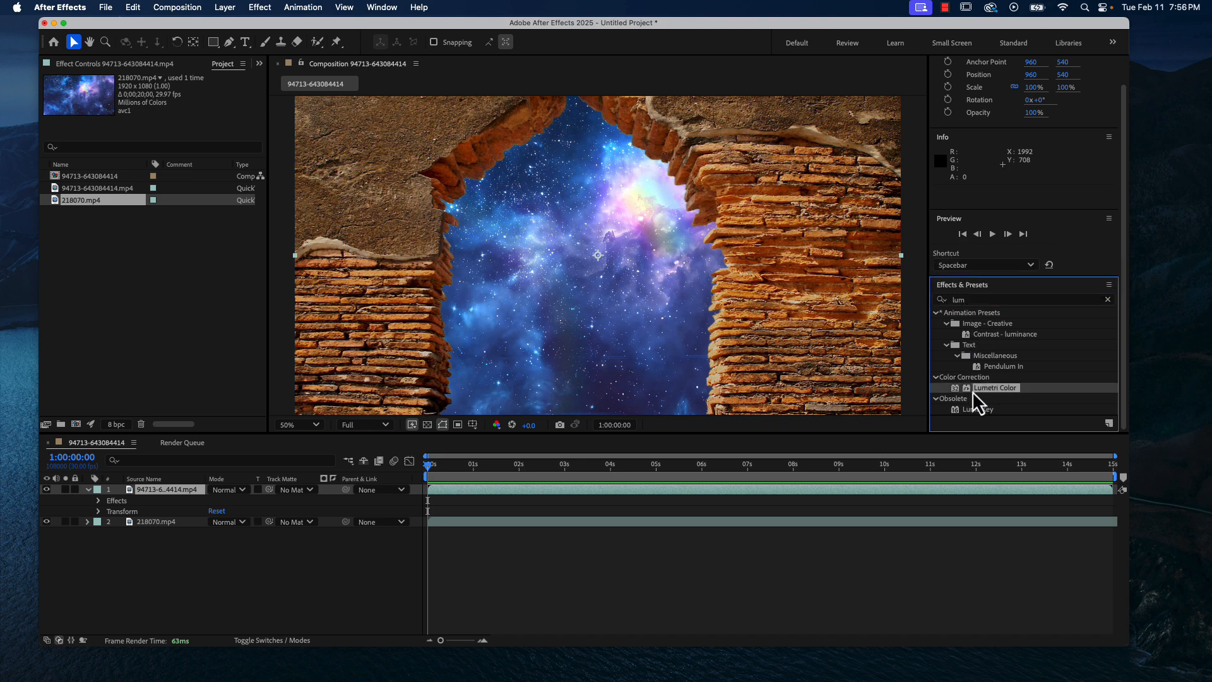
pyautogui.moveTo(970, 393); pyautogui.dragTo(132, 495)
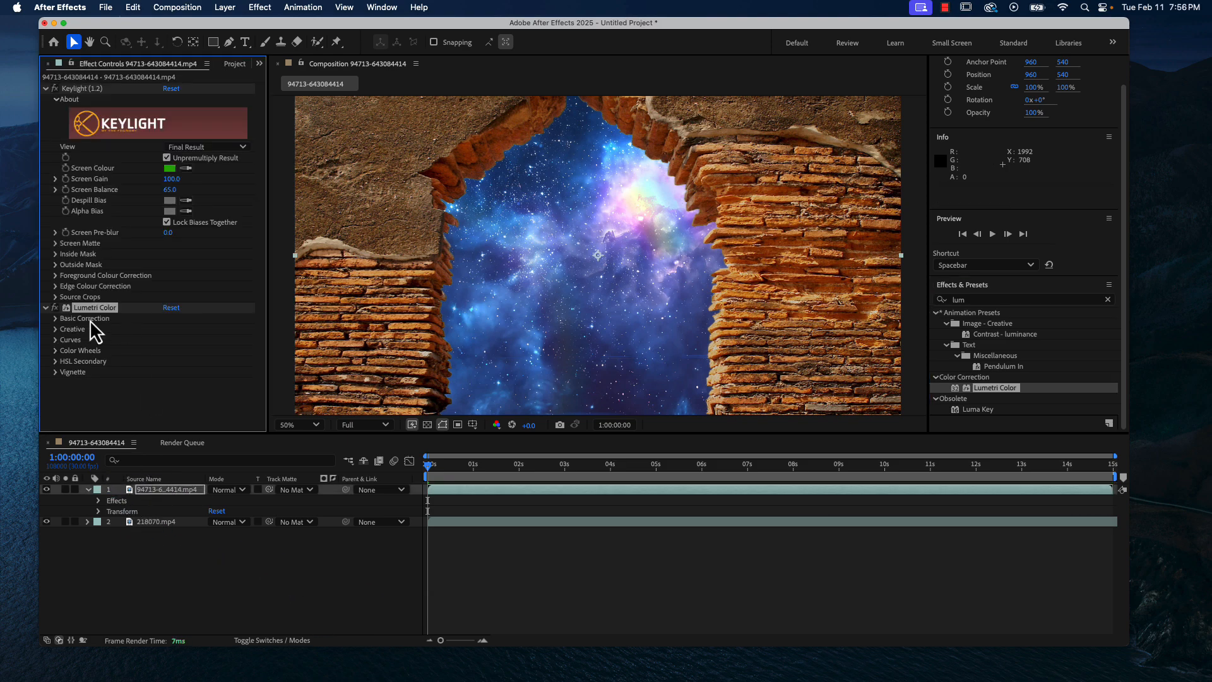
# Cool the brick archway by setting the Temperature in Lumetri Color's Basic Correction to -237.
pyautogui.click(56, 318)
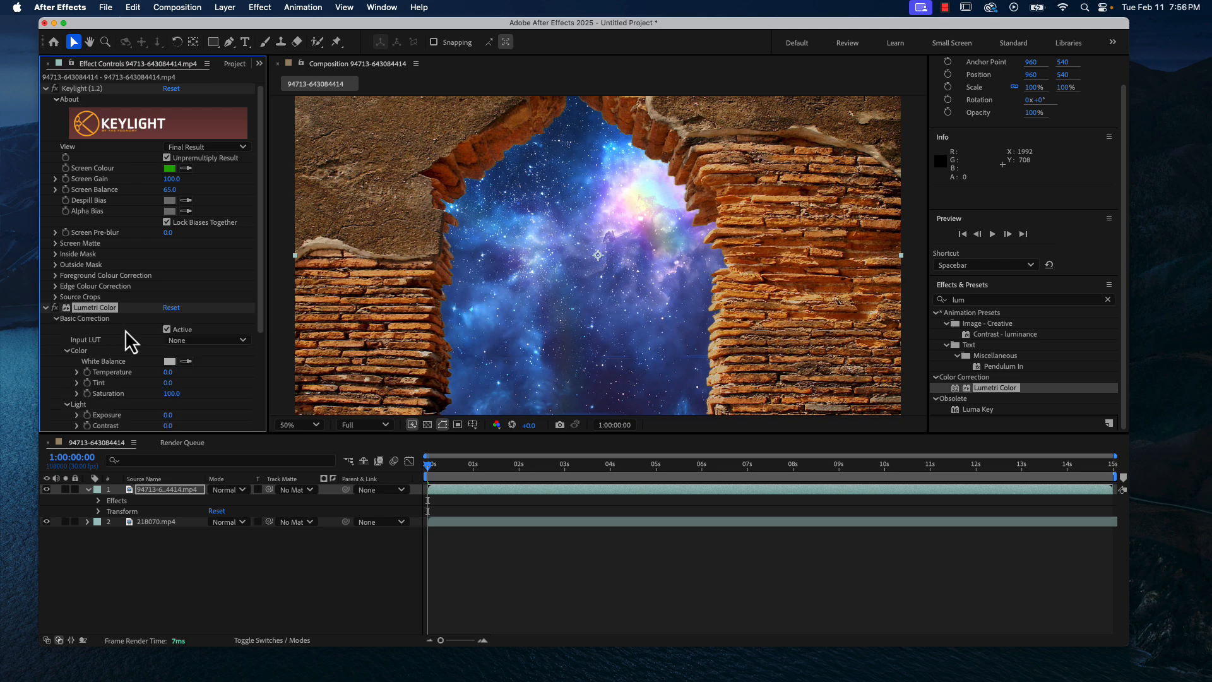
pyautogui.scroll(-1, 116, 353)
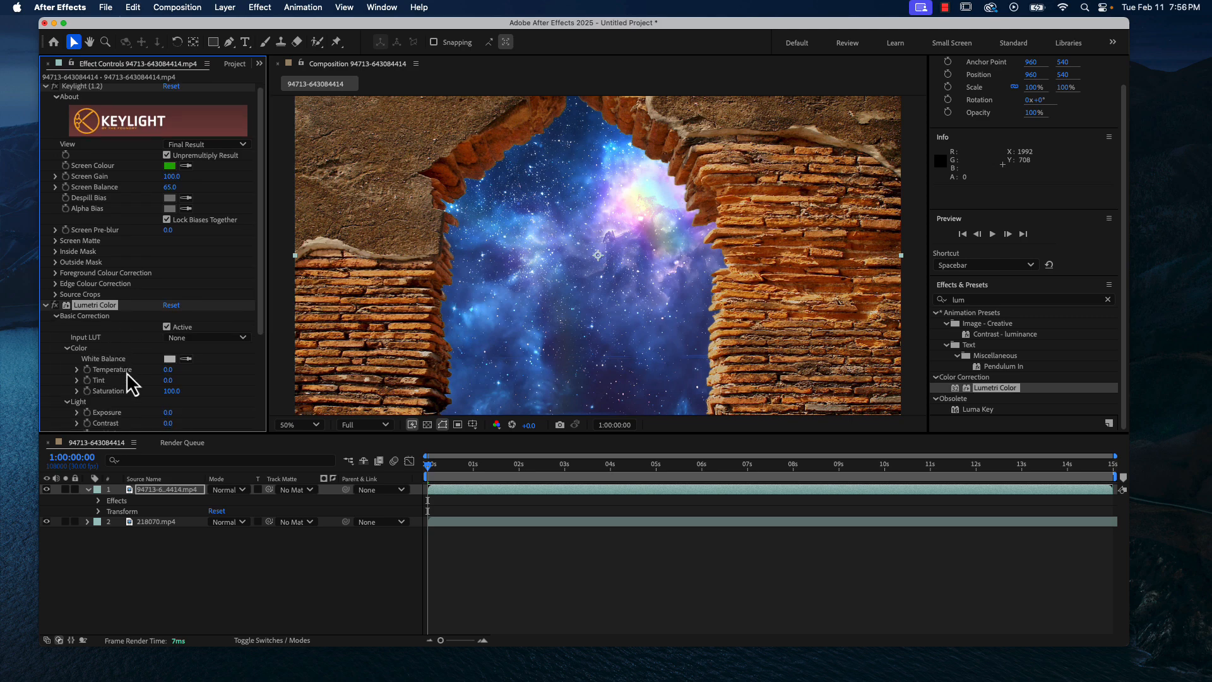
pyautogui.click(76, 370)
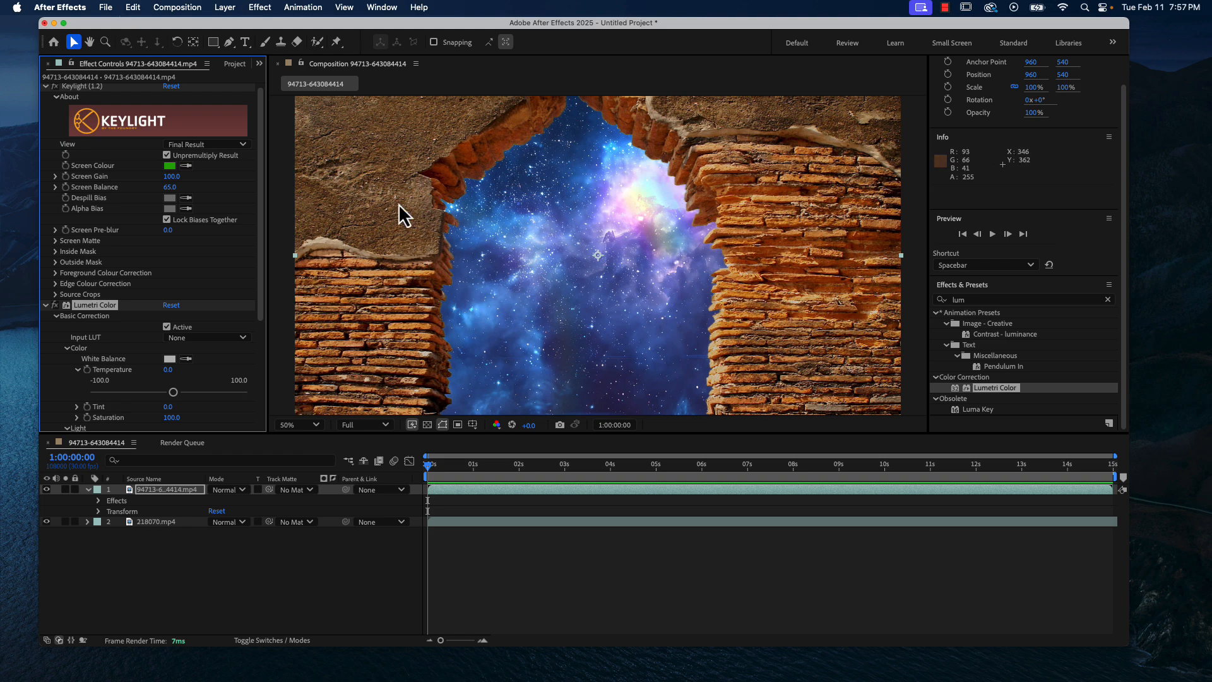
pyautogui.click(172, 392)
pyautogui.moveTo(170, 392); pyautogui.dragTo(75, 390)
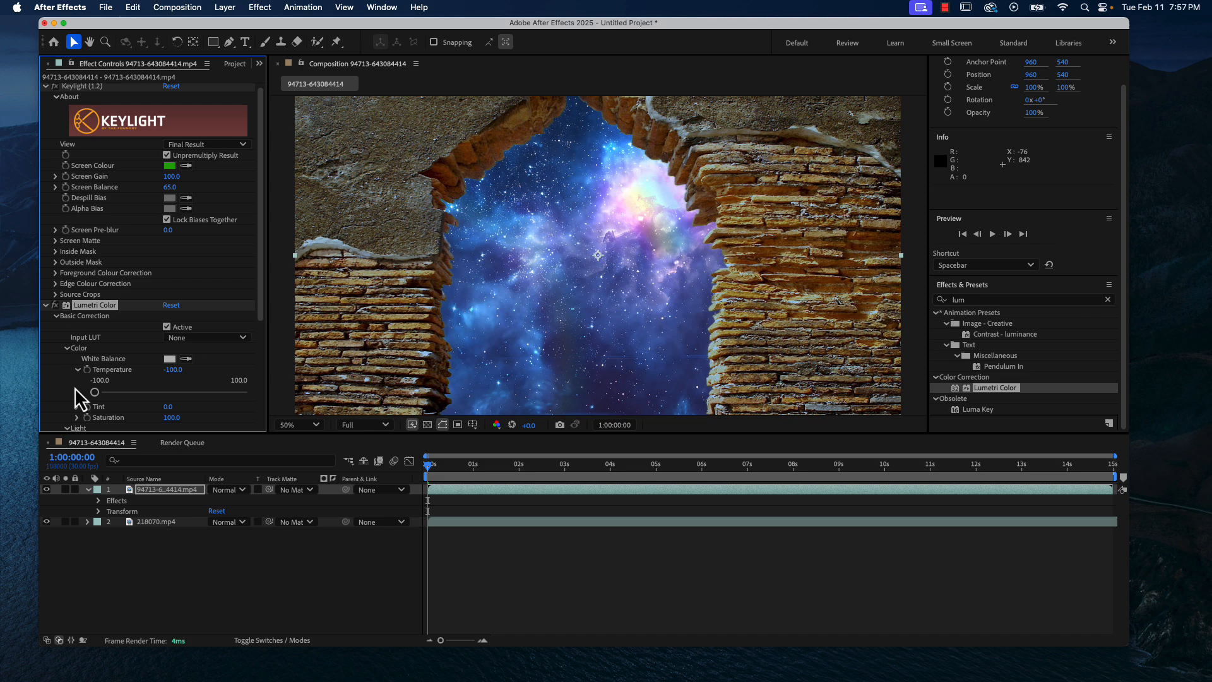
pyautogui.click(77, 370)
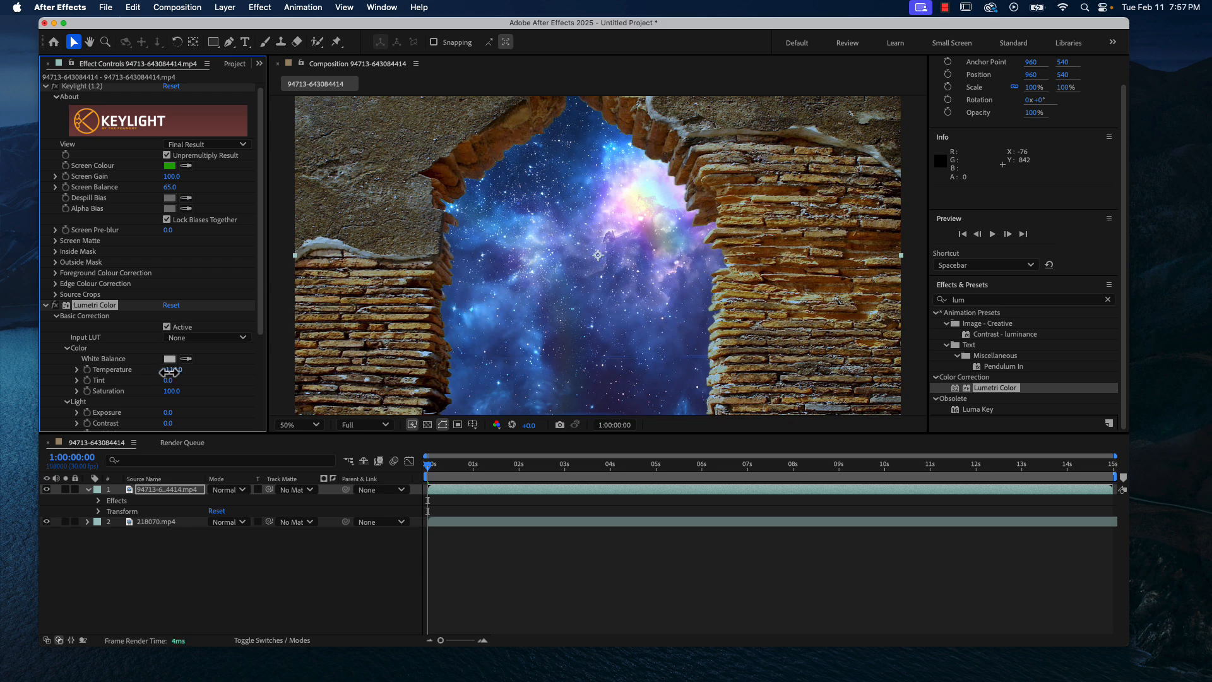
pyautogui.moveTo(170, 372); pyautogui.dragTo(98, 376)
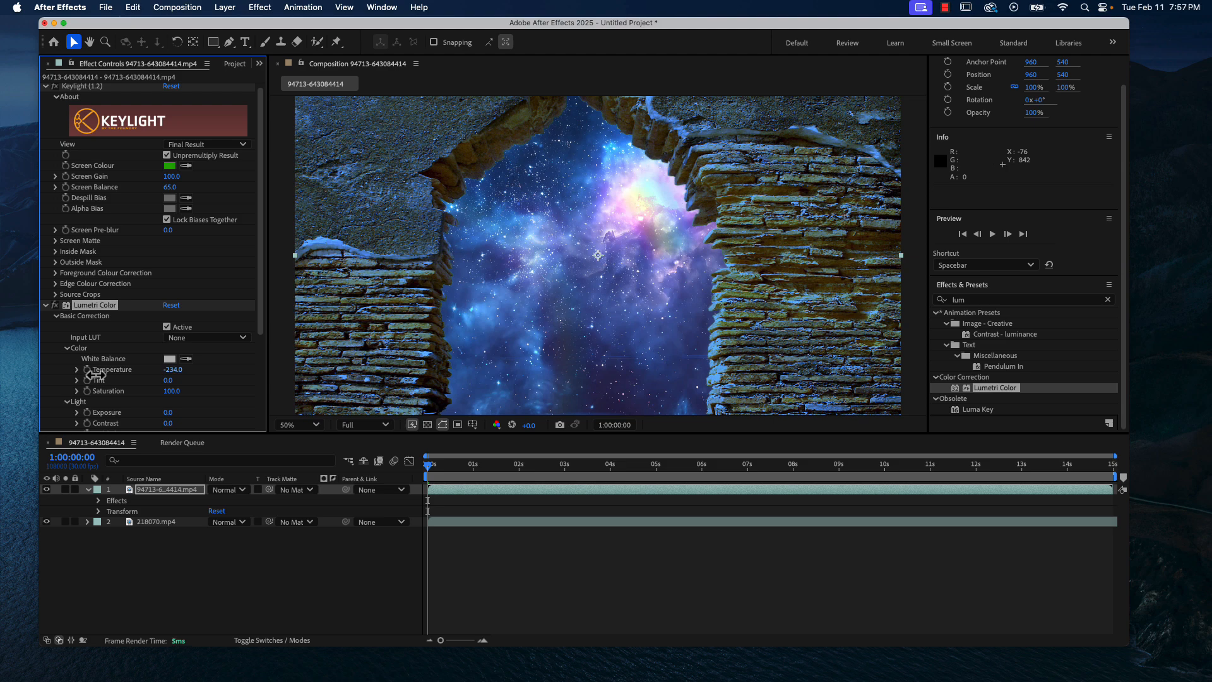
pyautogui.moveTo(96, 375); pyautogui.dragTo(96, 379)
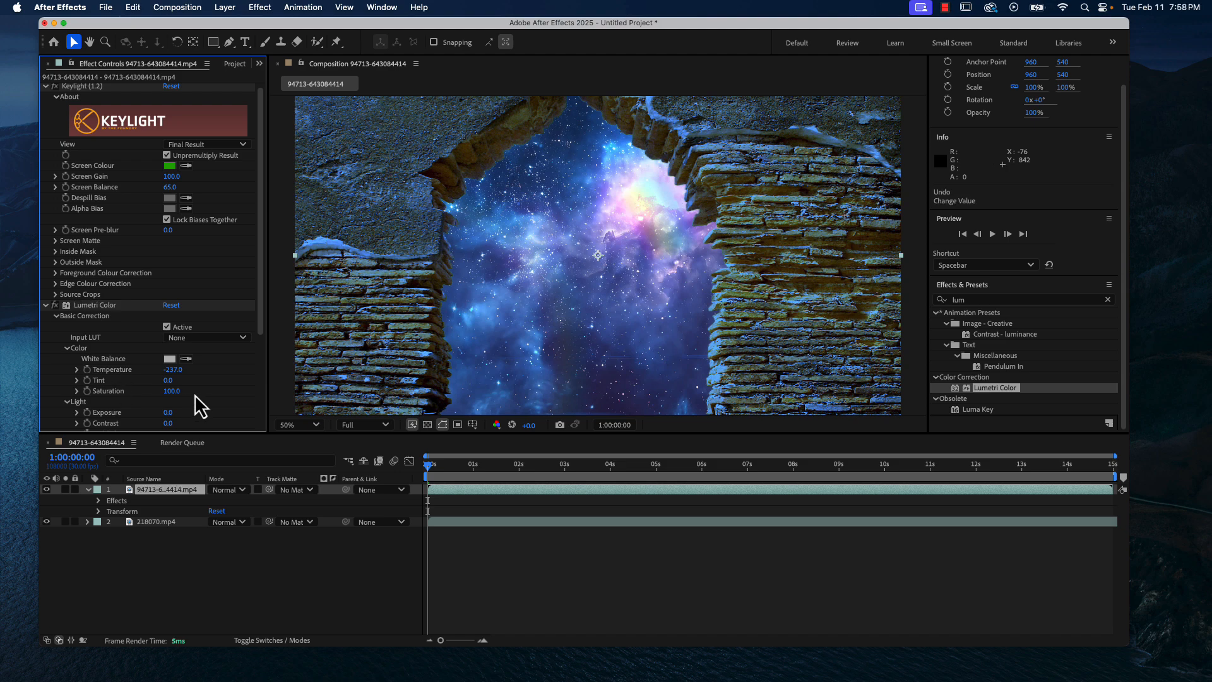
# Look over the Light settings in the archway layer's Lumetri Color effect, and collapse the effect.
pyautogui.scroll(-1, 200, 409)
pyautogui.scroll(-5, 190, 408)
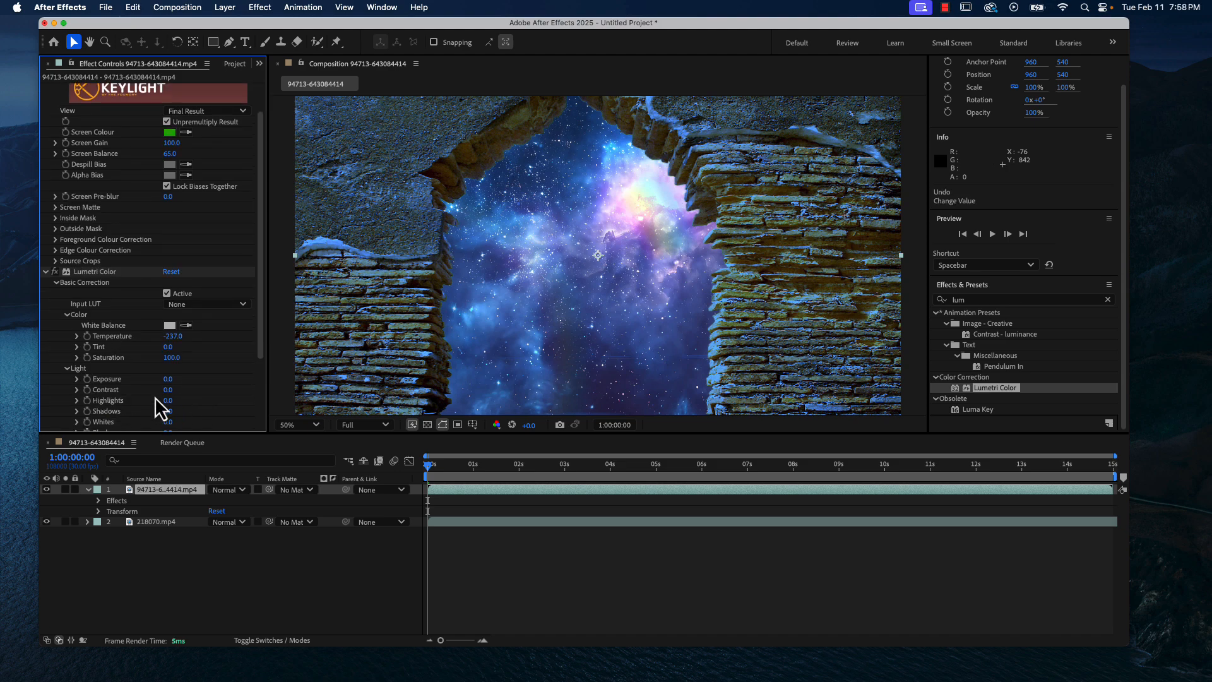
pyautogui.scroll(-2, 147, 407)
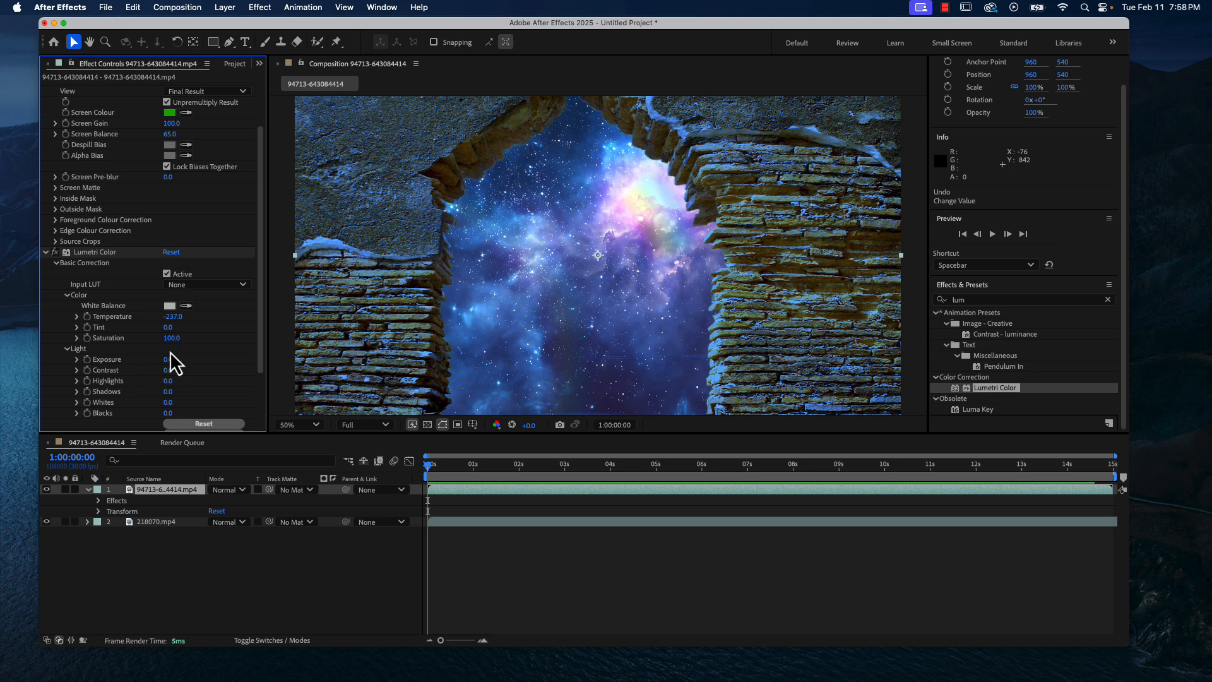
pyautogui.click(45, 252)
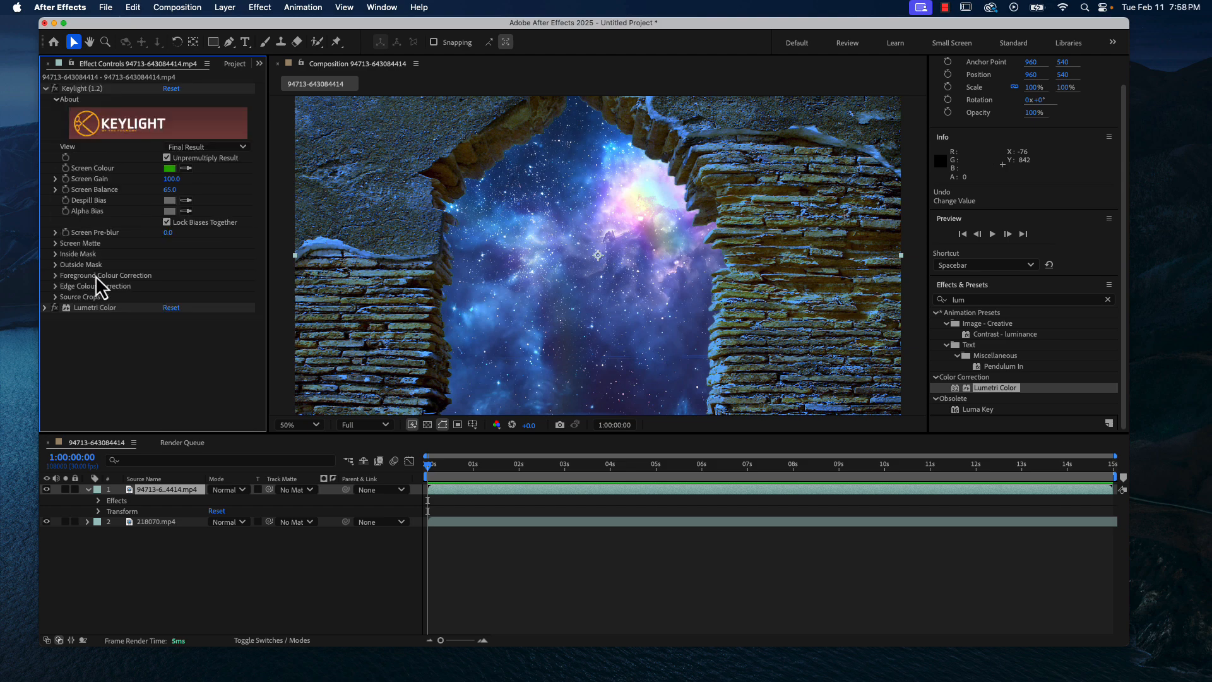
# Apply Lumetri Color to the 218070.mp4 space layer and warm it by setting the Basic Correction Temperature to 219.
pyautogui.click(156, 522)
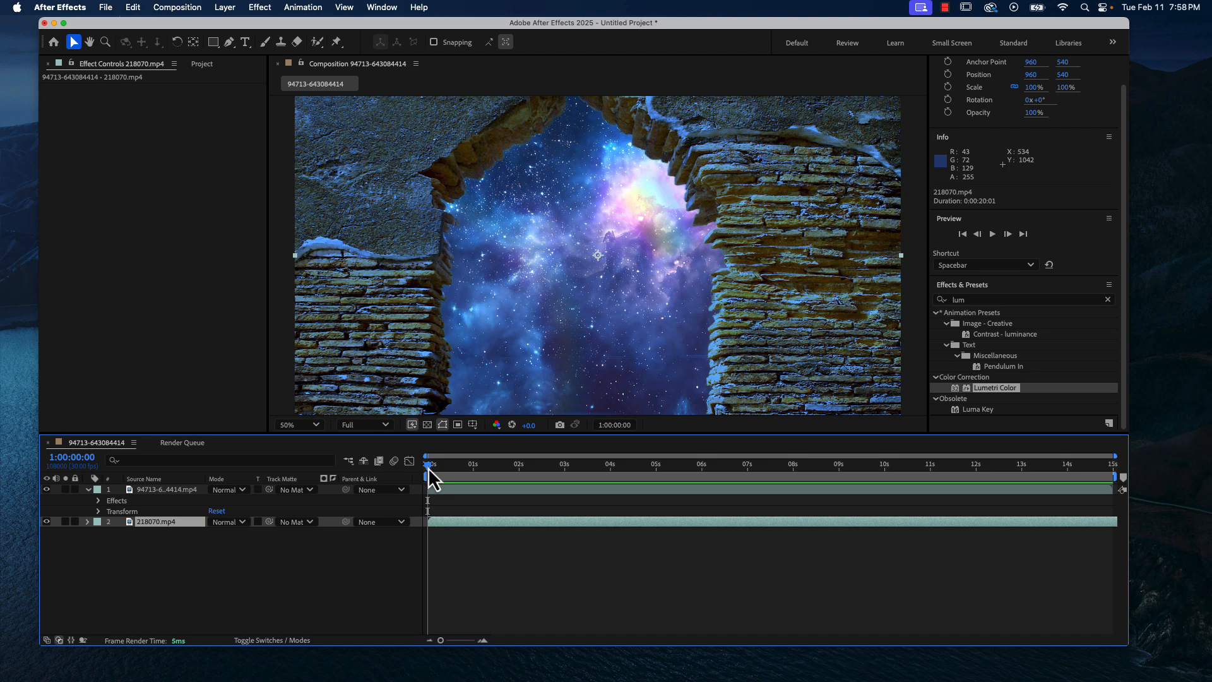
pyautogui.moveTo(427, 469); pyautogui.dragTo(411, 584)
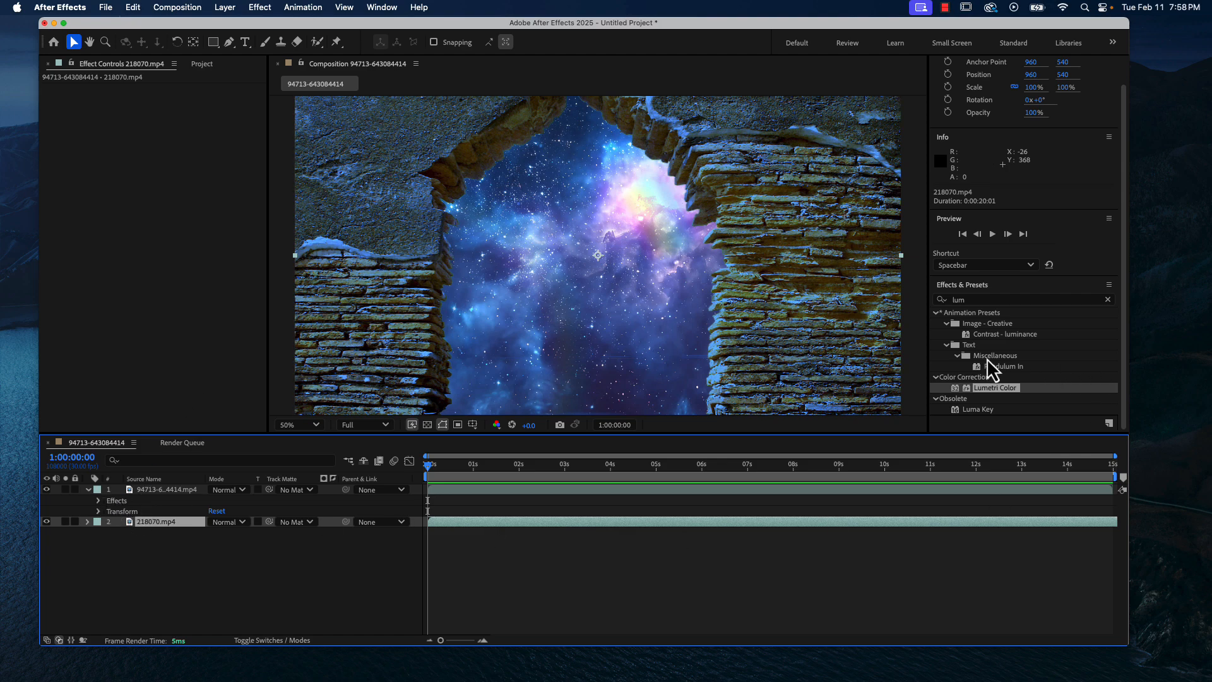
pyautogui.click(959, 390)
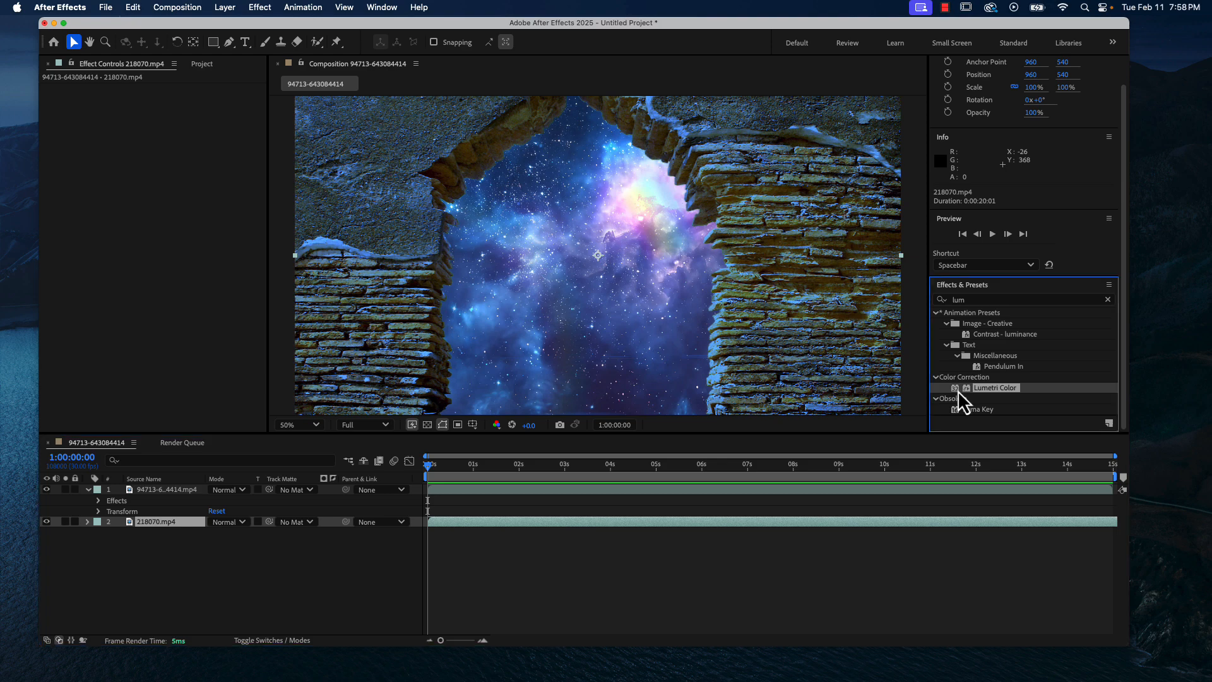
pyautogui.moveTo(959, 391); pyautogui.dragTo(161, 522)
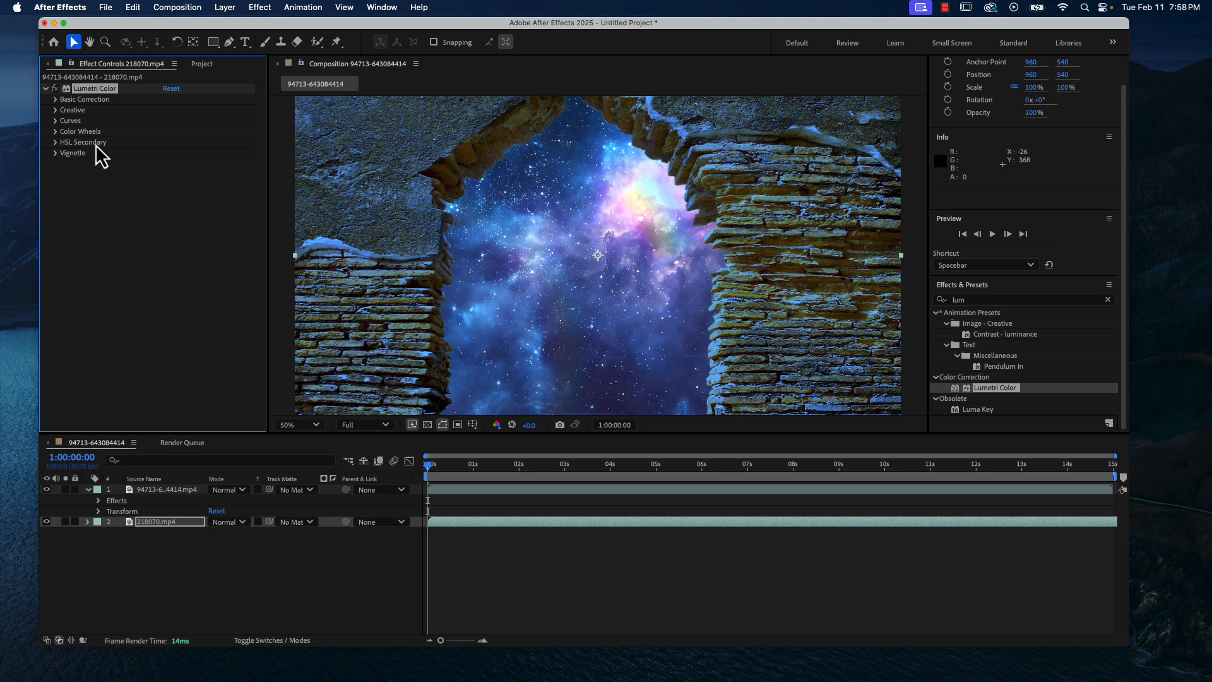
pyautogui.click(56, 100)
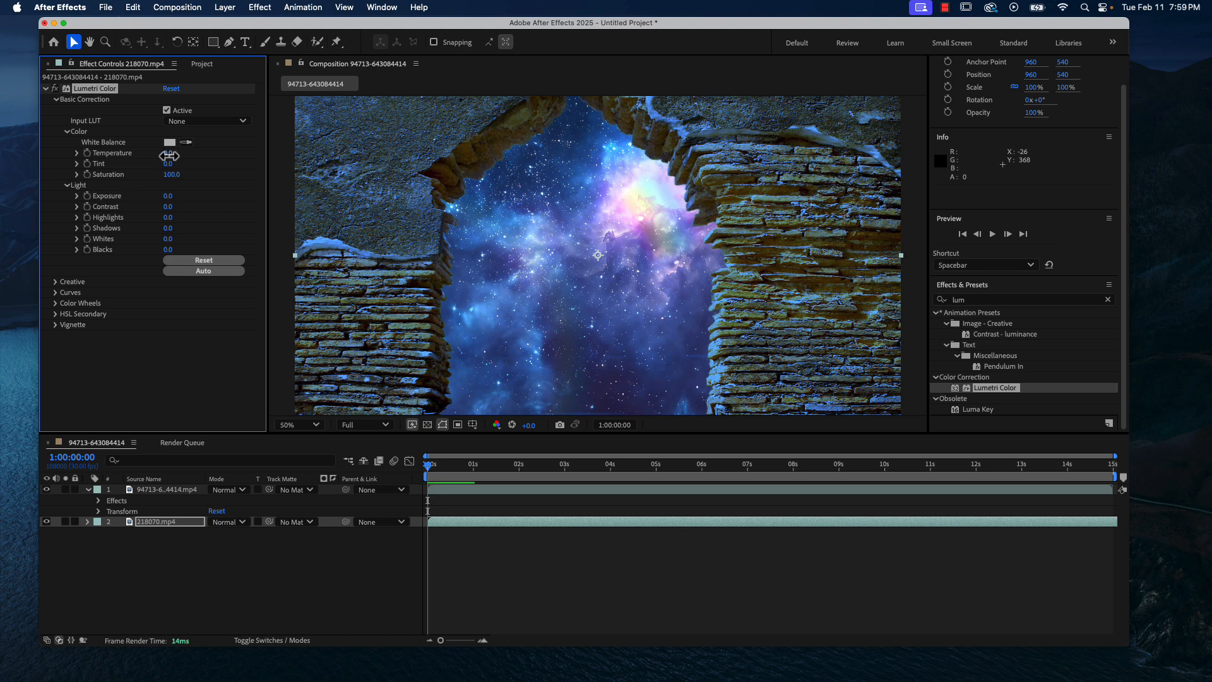
pyautogui.moveTo(169, 156); pyautogui.dragTo(309, 159)
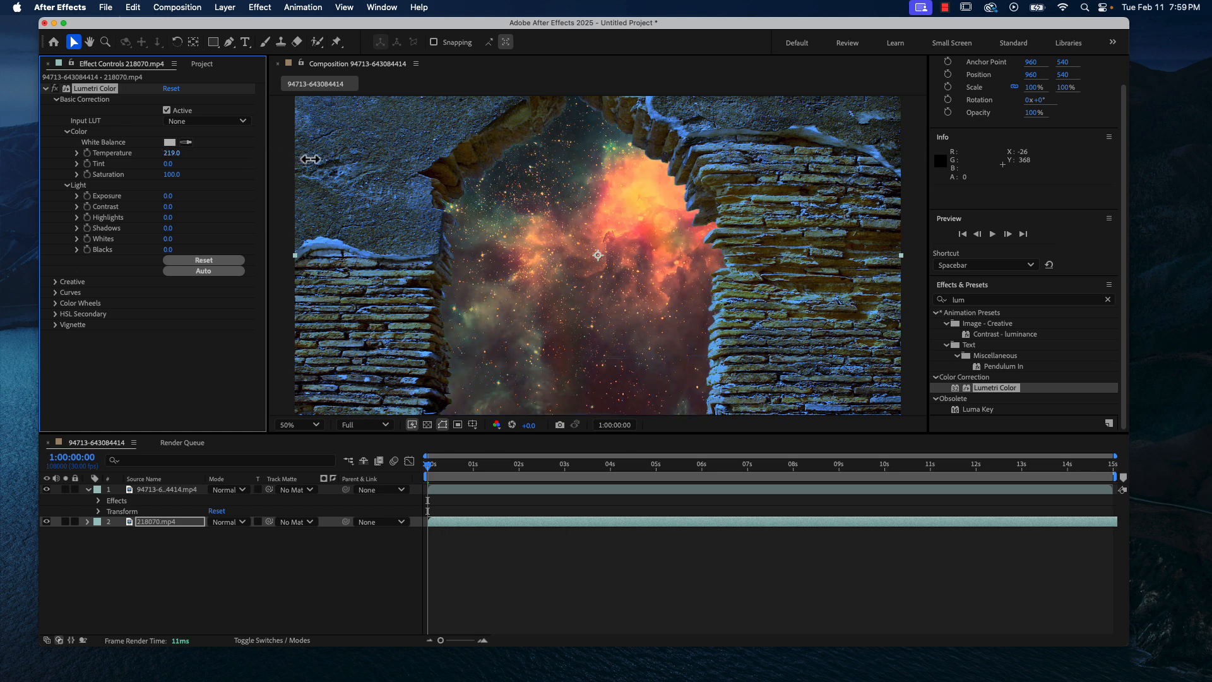
# Set the keyed archway layer's Lumetri Color Temperature to 0 to bring back the bricks' warm tones.
pyautogui.click(152, 491)
pyautogui.click(98, 501)
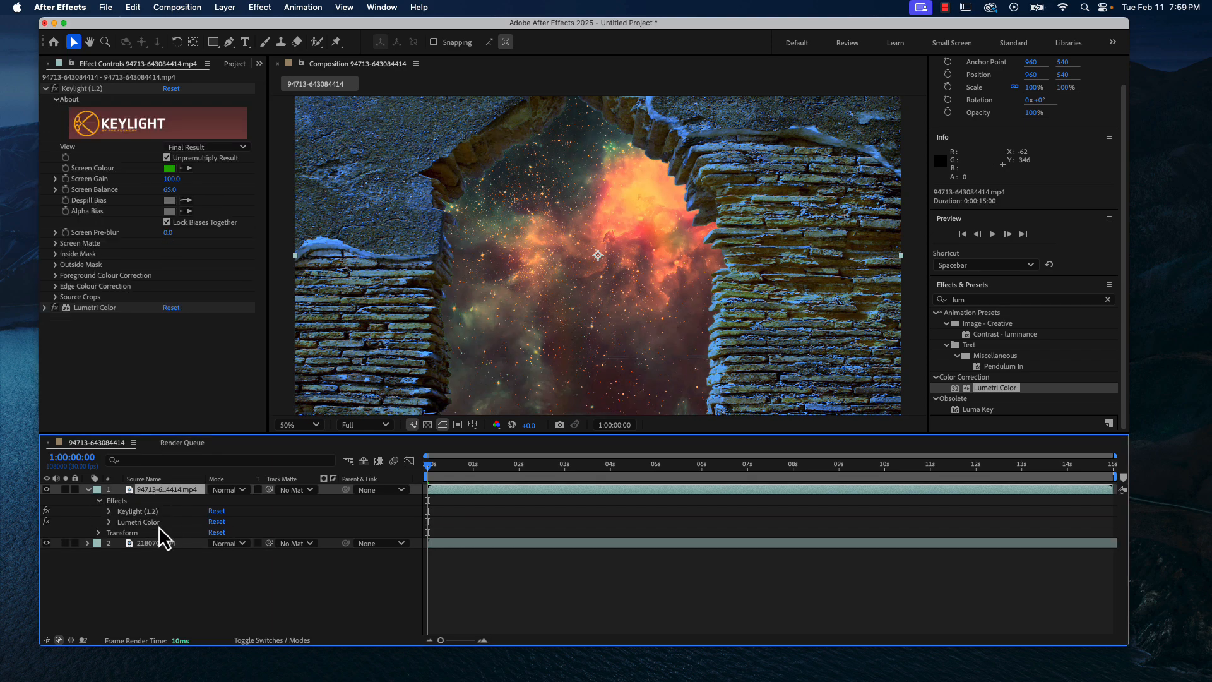
pyautogui.click(140, 522)
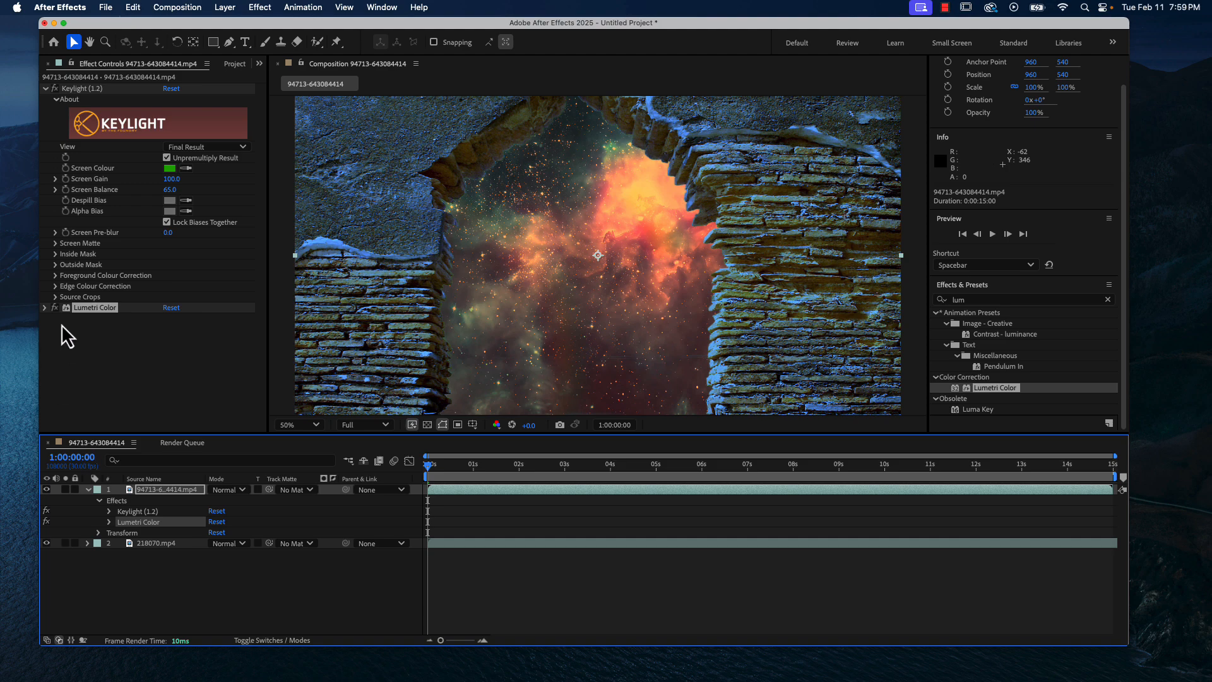
pyautogui.click(46, 308)
pyautogui.scroll(-1, 139, 352)
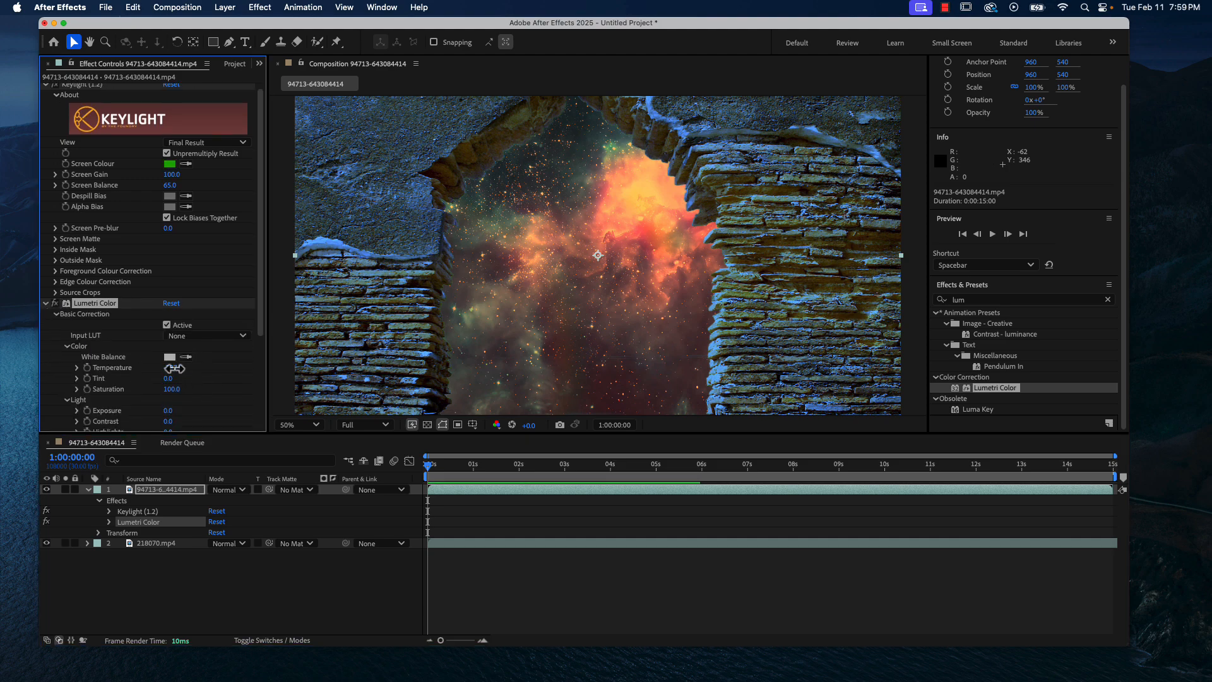
pyautogui.moveTo(171, 368); pyautogui.dragTo(333, 376)
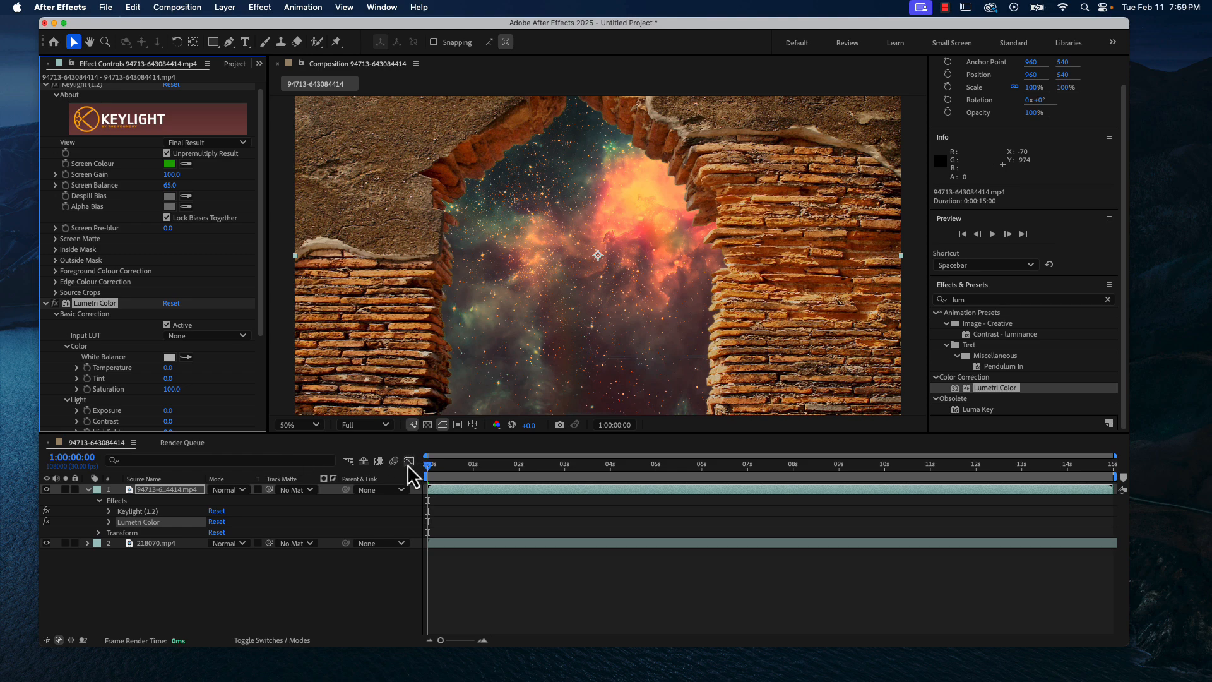
# Collapse the archway layer's Lumetri Color settings and review the composite by scrubbing at the beginning of the timeline.
pyautogui.moveTo(425, 467); pyautogui.dragTo(393, 517)
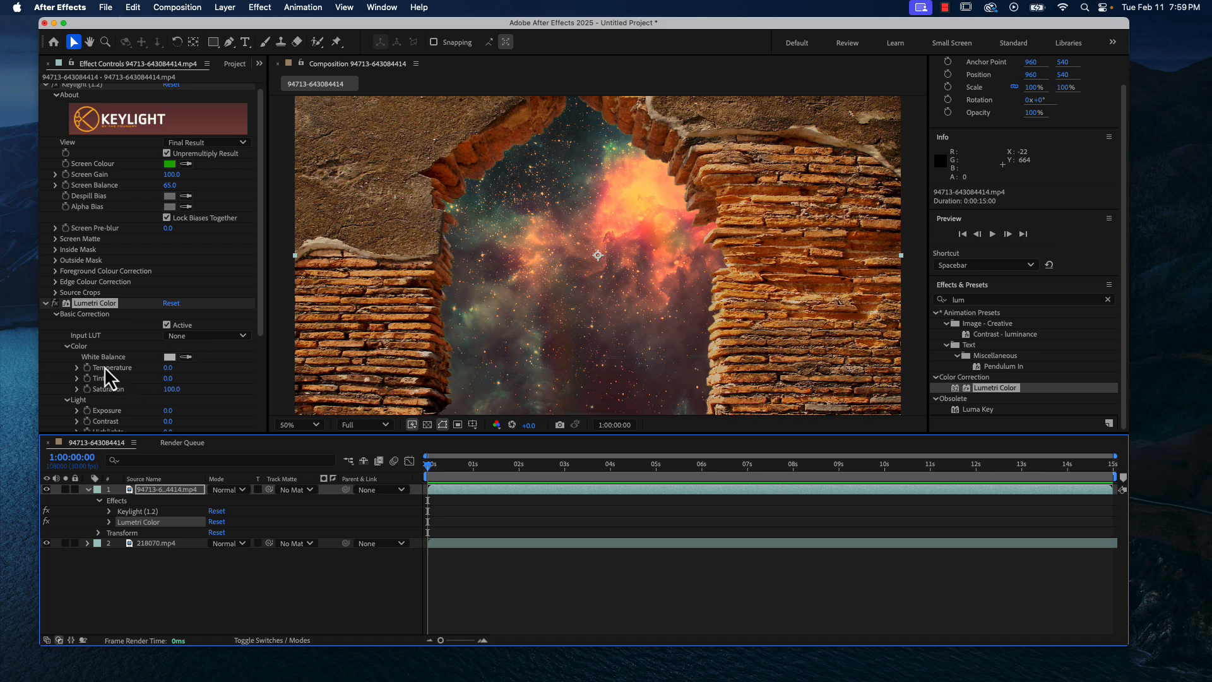
pyautogui.click(46, 303)
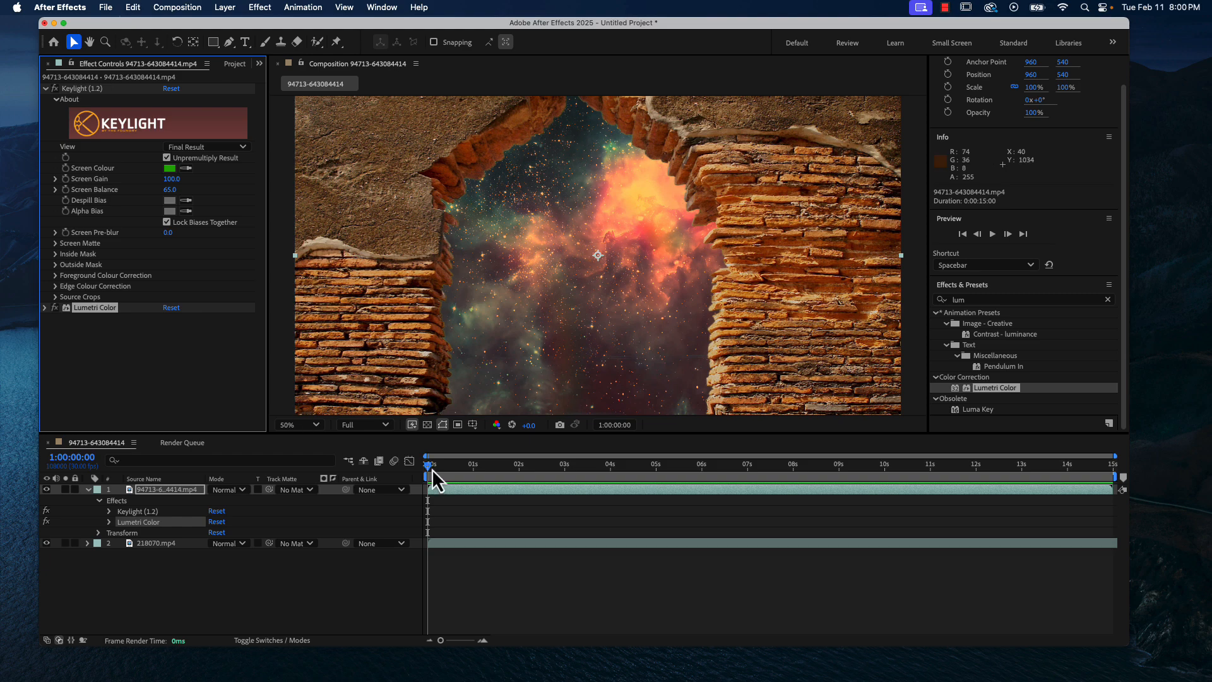
pyautogui.moveTo(433, 472); pyautogui.dragTo(427, 512)
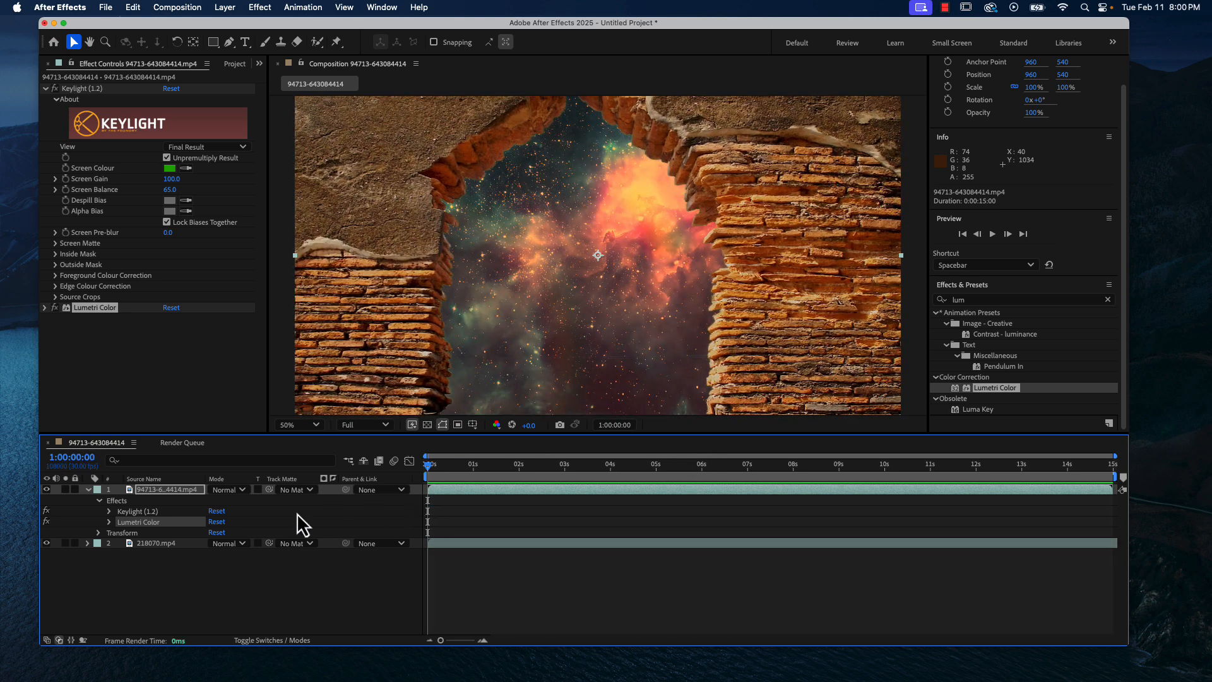